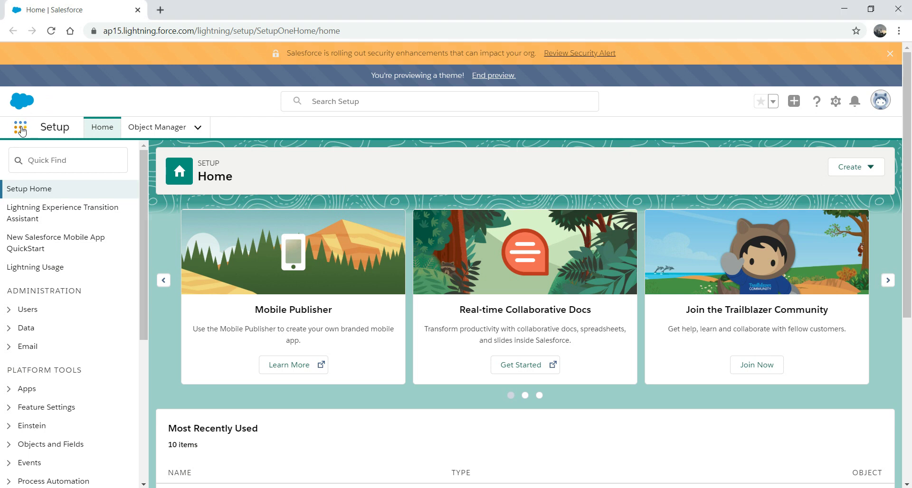
Open the Campaigns page through the App Launcher search 'cam'.
click(20, 129)
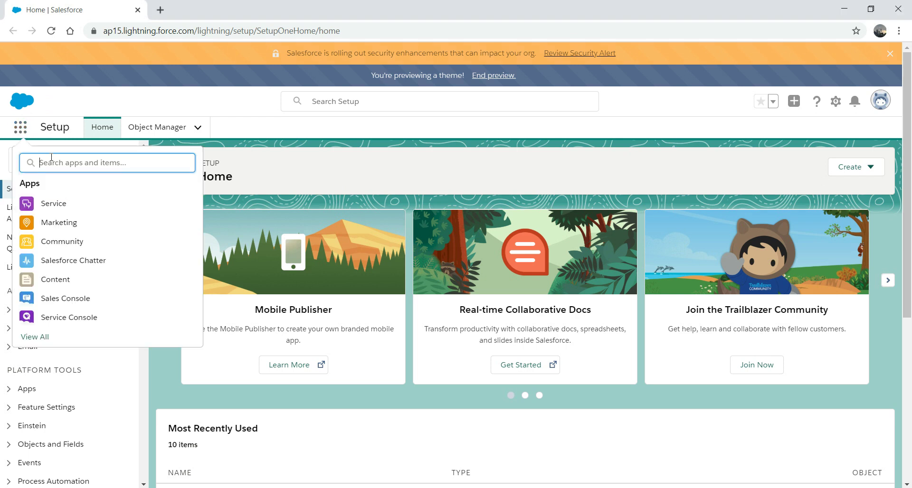
text(cam)
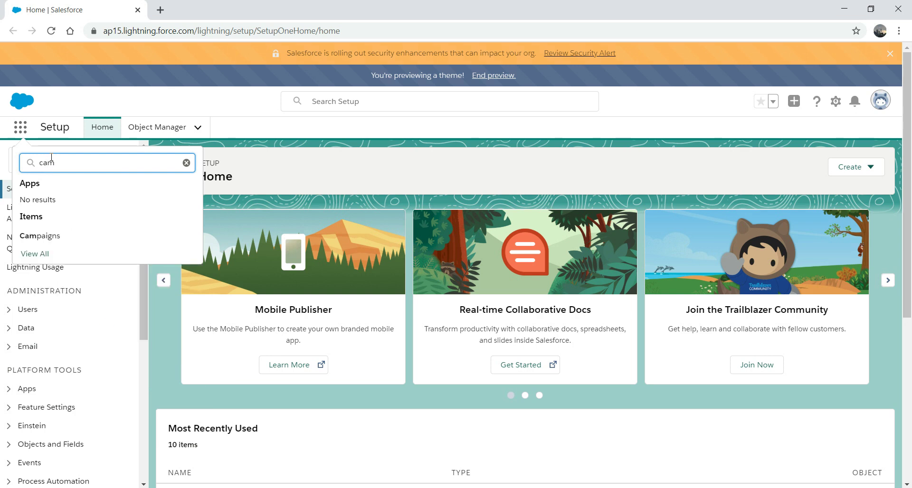
click(56, 236)
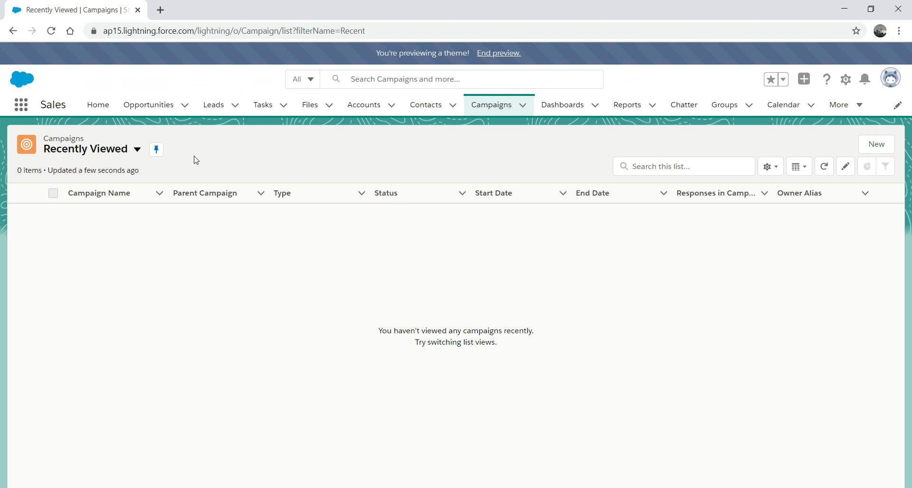
Switch to the All Active Campaigns list view and start a new campaign.
click(137, 150)
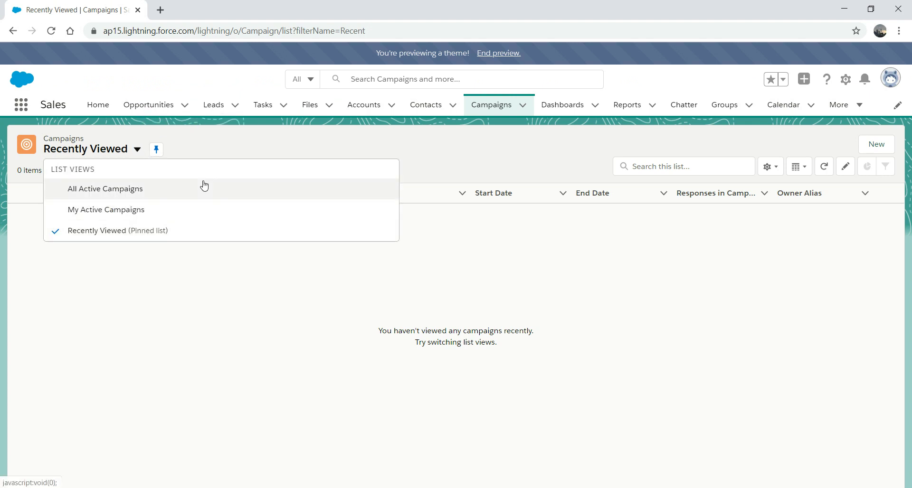
click(112, 188)
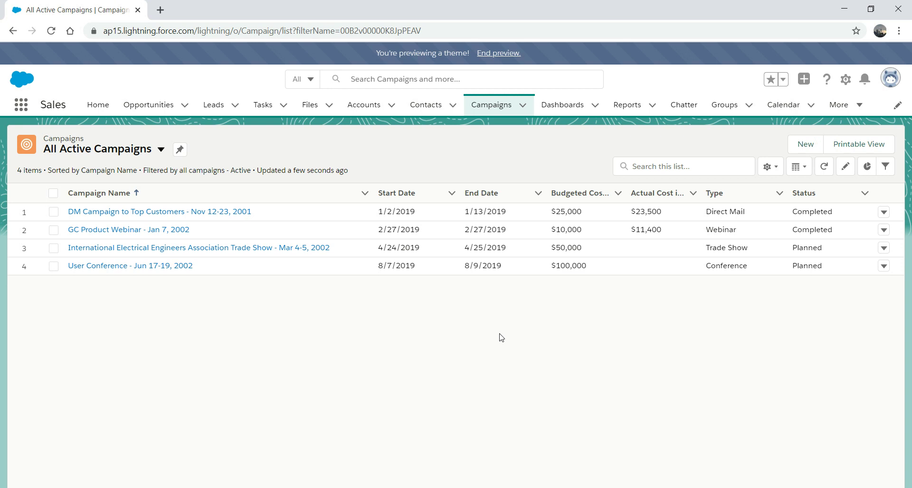
click(806, 145)
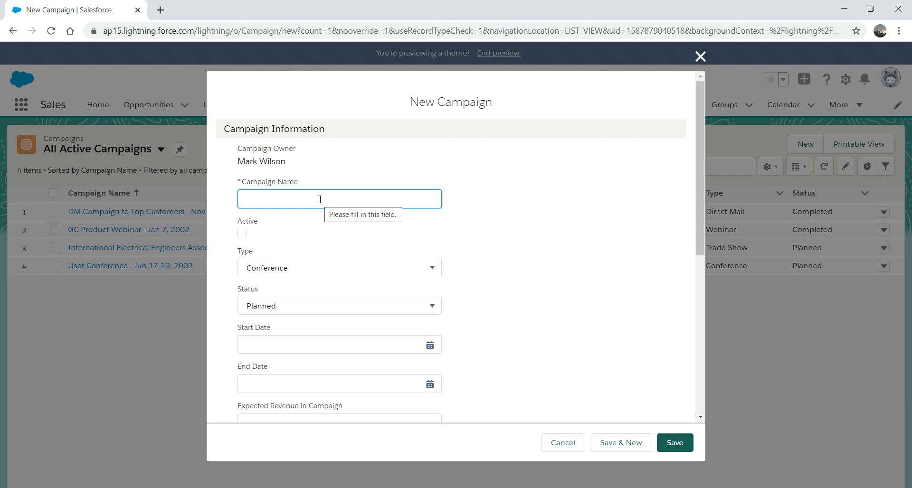
Name the campaign 'Greatest Stout Ever', type Advertisement, status Planned.
text(Gr)
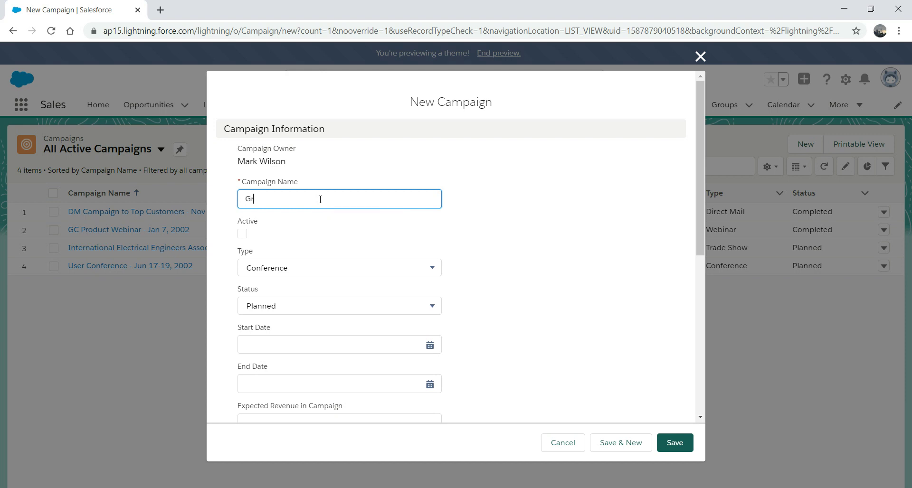
text(eatest Stout Ever)
click(323, 268)
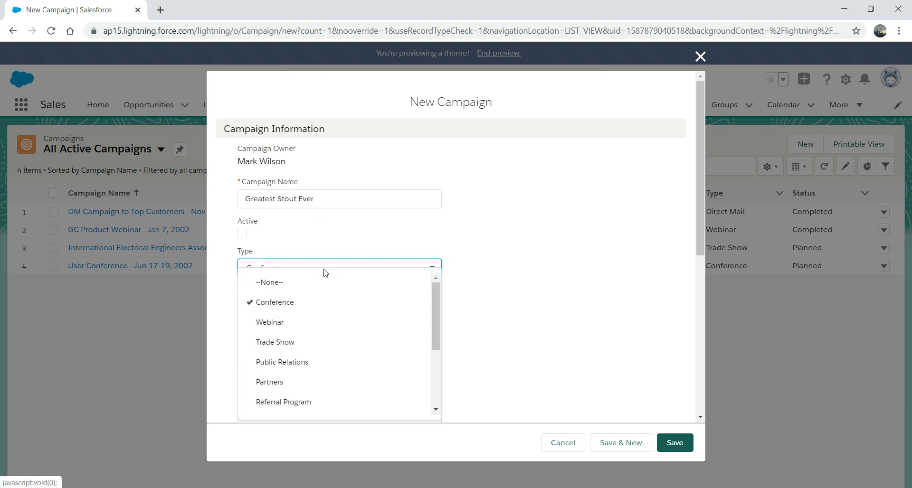
drag(435, 321, 433, 360)
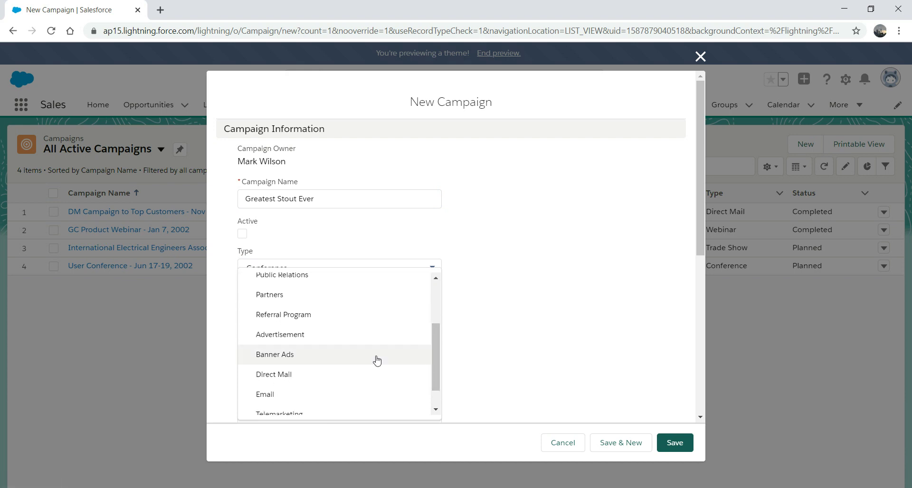
click(309, 340)
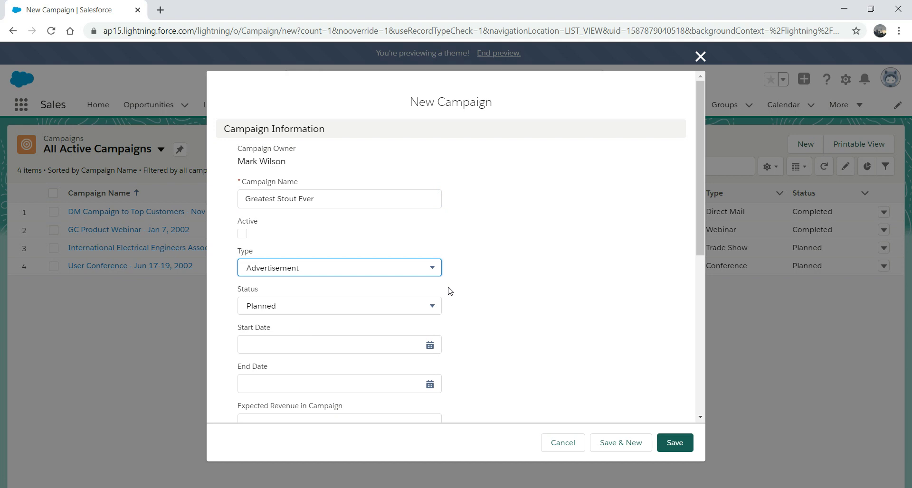
click(399, 307)
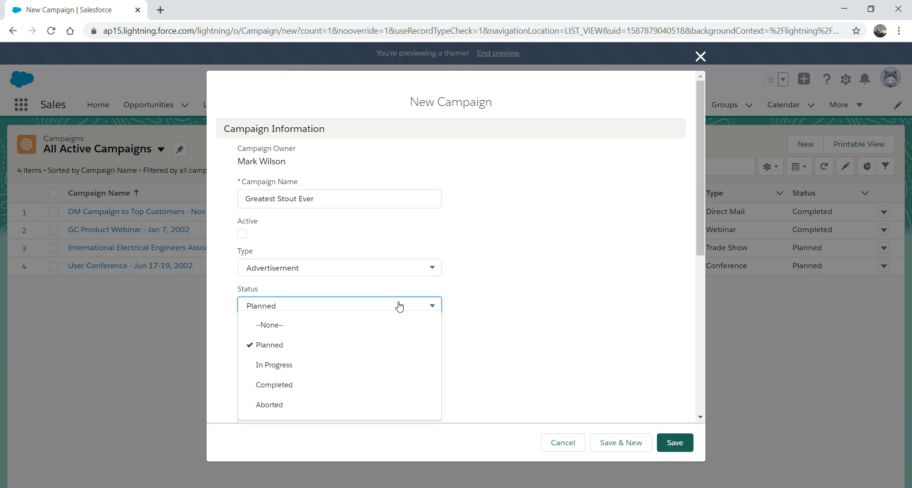
click(399, 307)
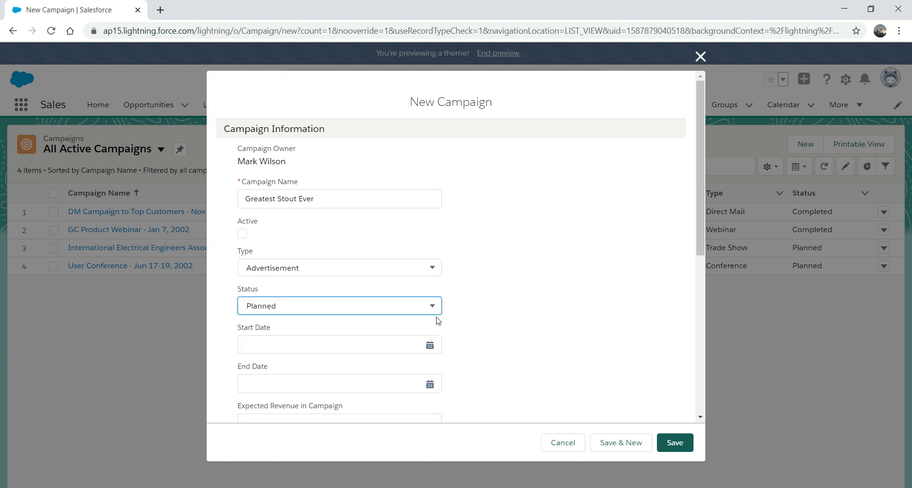
Set the campaign to run from April 20, 2020 to May 31, 2020.
click(429, 345)
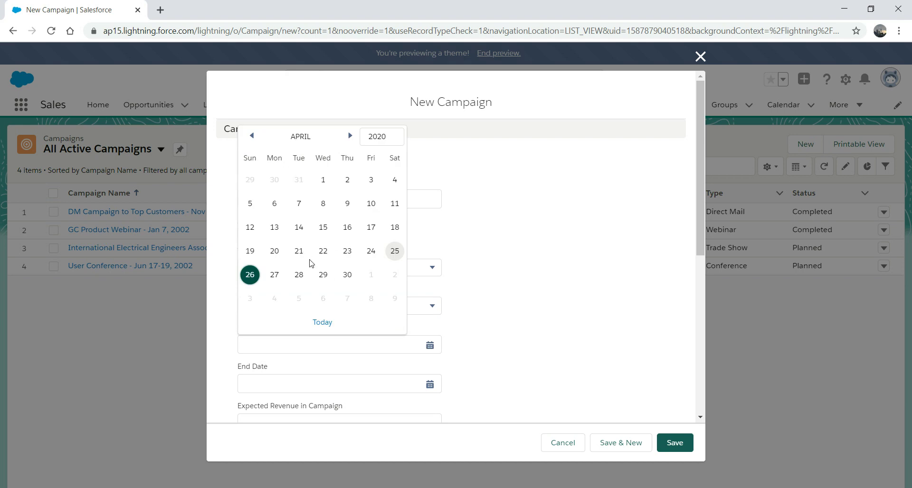
click(274, 251)
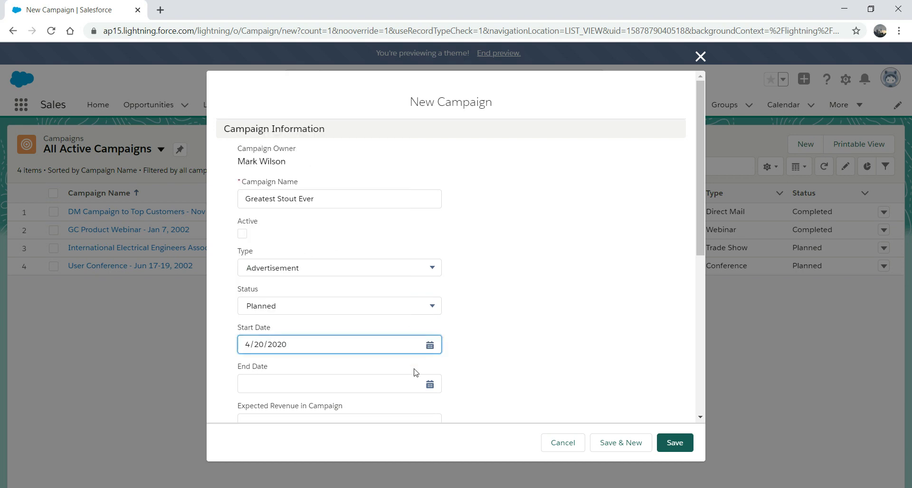
click(430, 386)
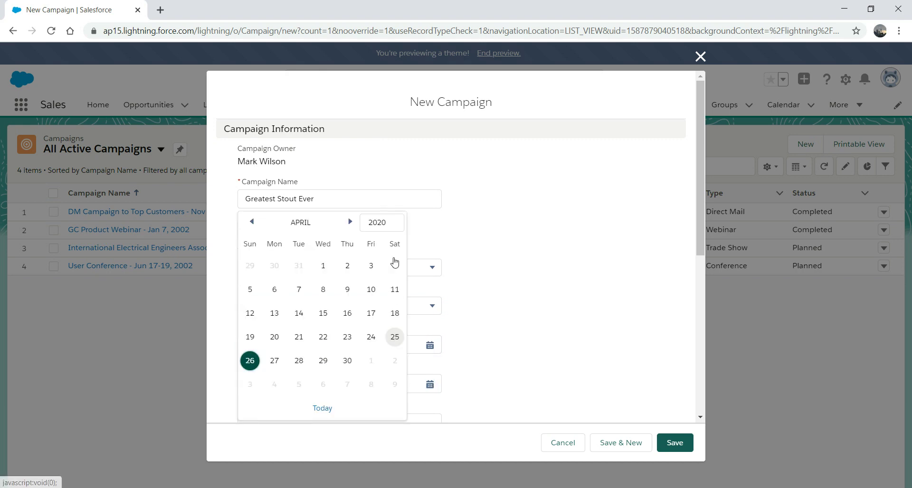
click(350, 222)
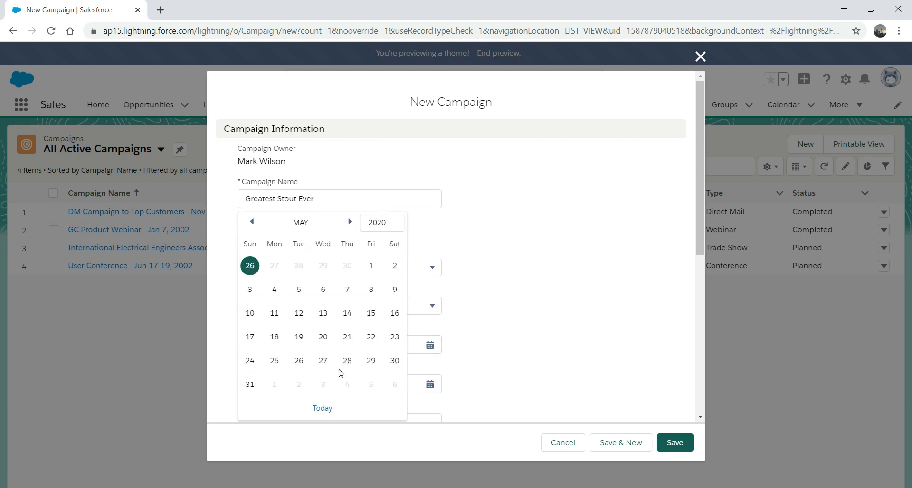
click(250, 384)
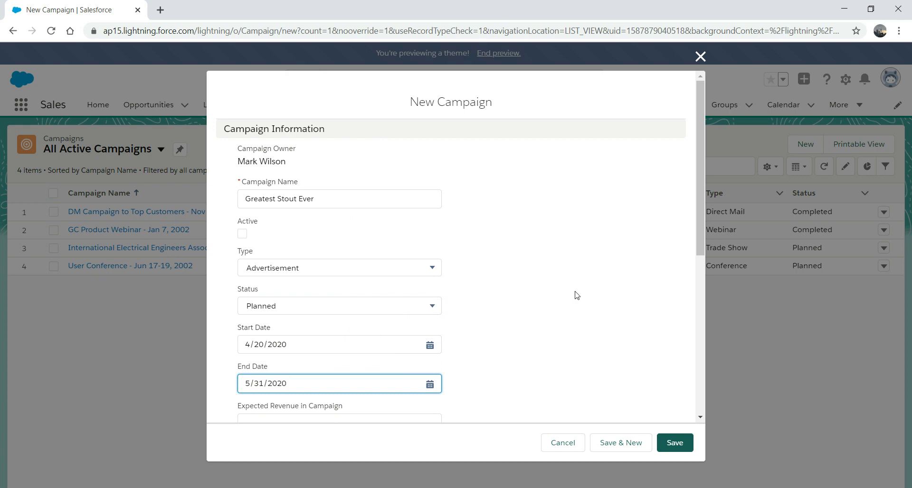
Enter expected revenue 100000, budgeted cost 10000, actual cost 100,000, and save.
scroll(700, 228, down, 2)
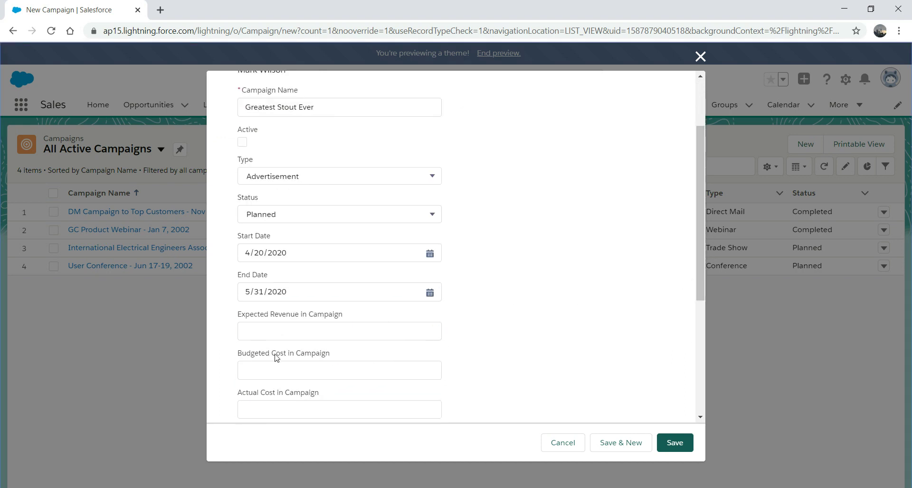
click(307, 329)
text(100000)
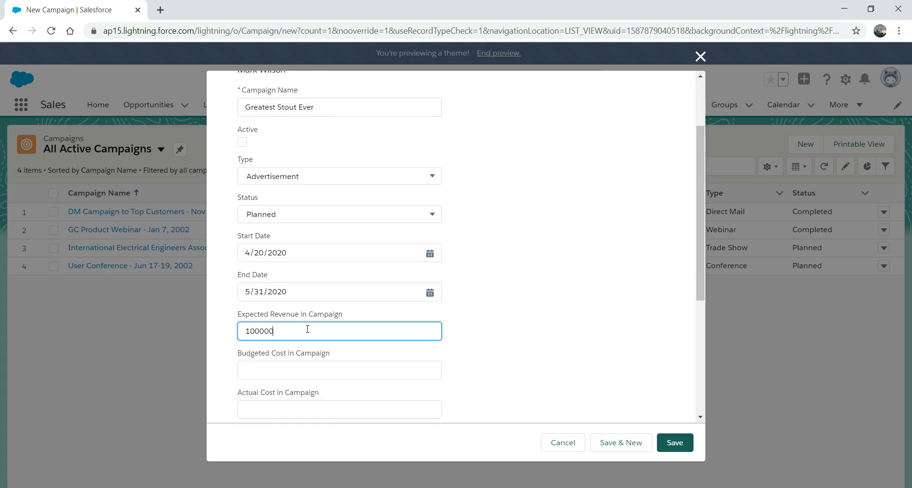
key(Tab)
text(10000)
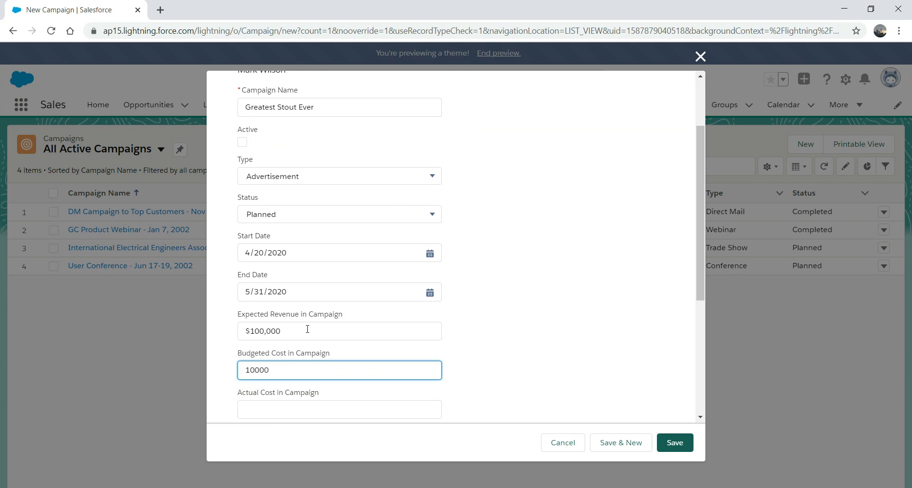
key(Tab)
text(100,000)
key(Tab)
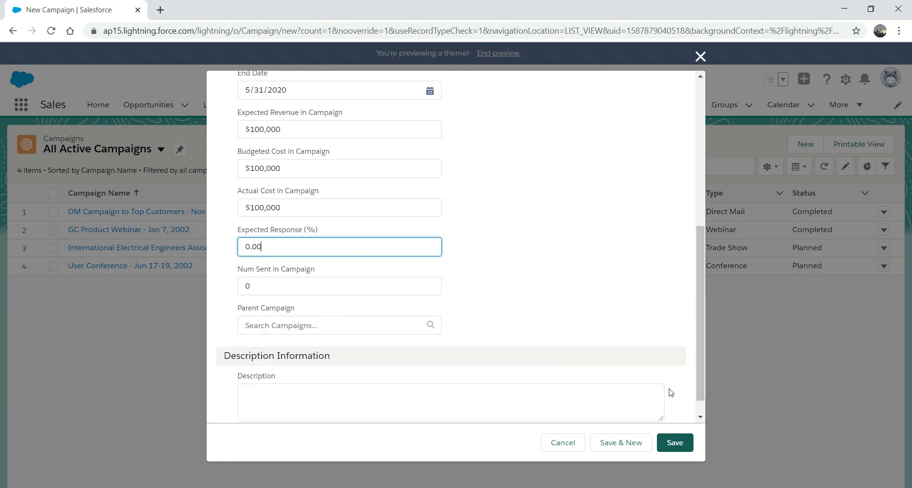
click(673, 443)
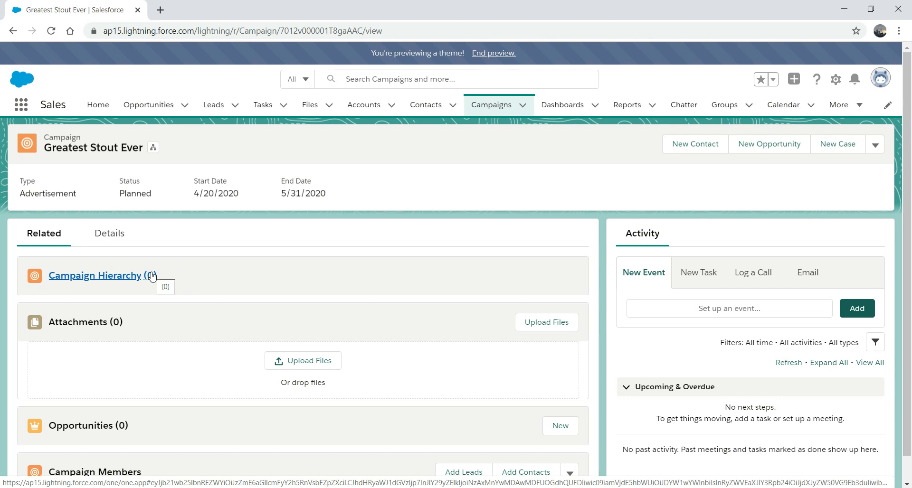
scroll(242, 431, down, 1)
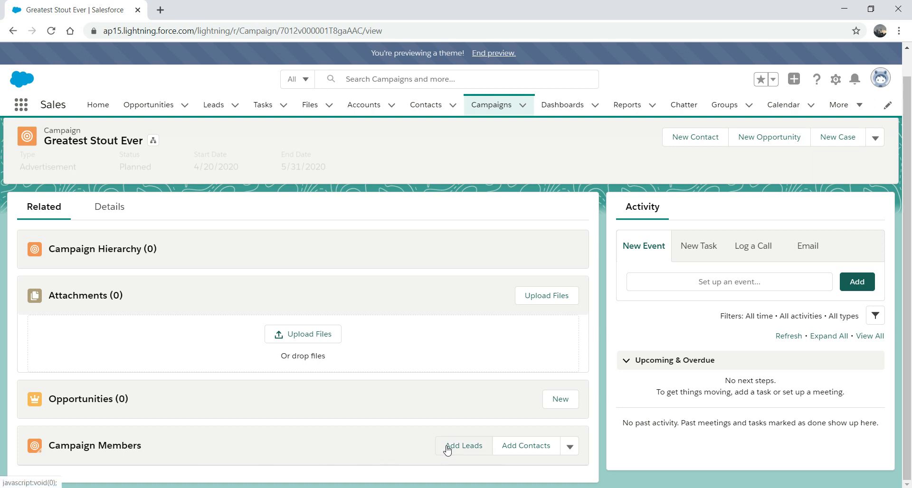
click(447, 450)
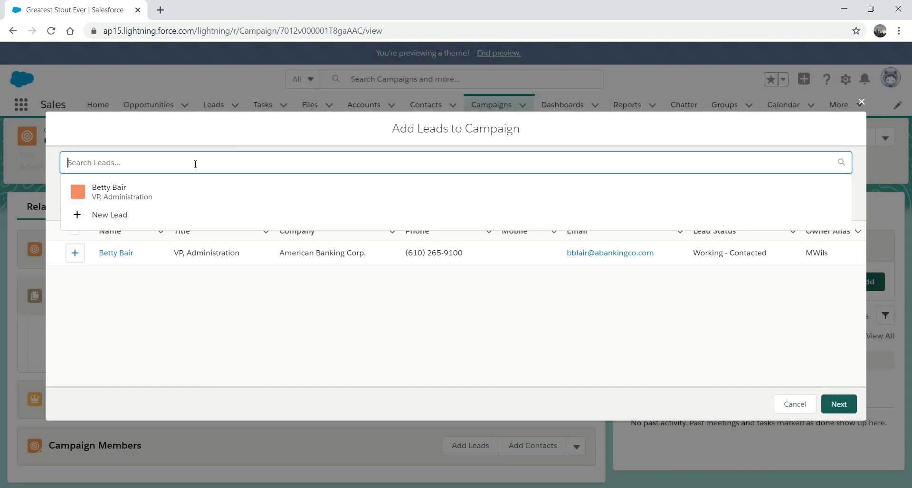
text(viktor)
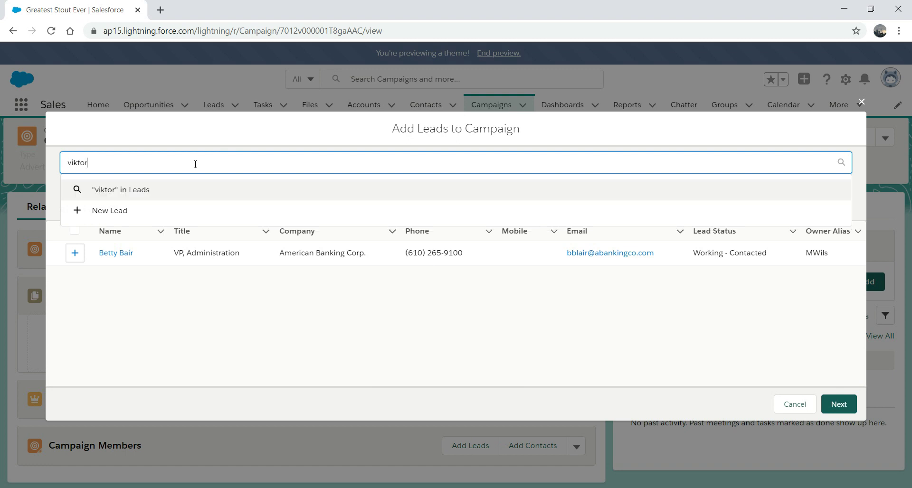
click(132, 192)
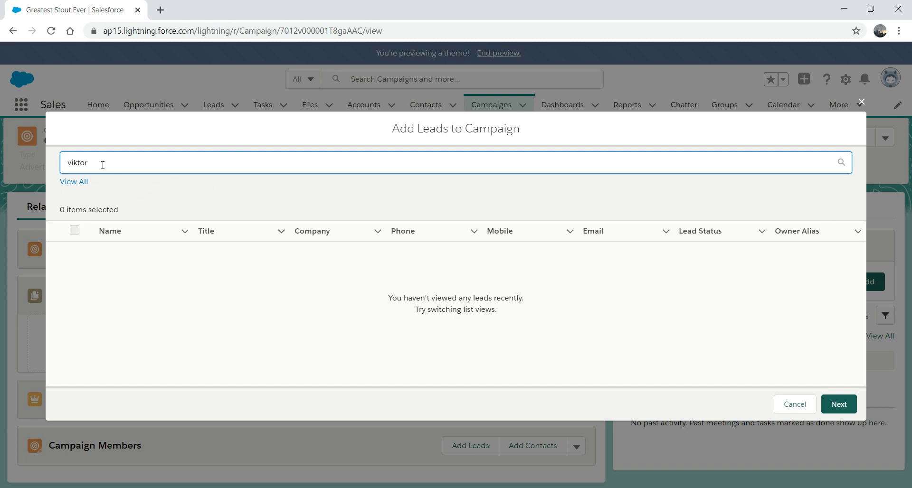
key(BackSpace)
key(BackSpace)
key(BackSpace)
key(BackSpace)
key(BackSpace)
key(BackSpace)
text(vik)
key(BackSpace)
click(793, 404)
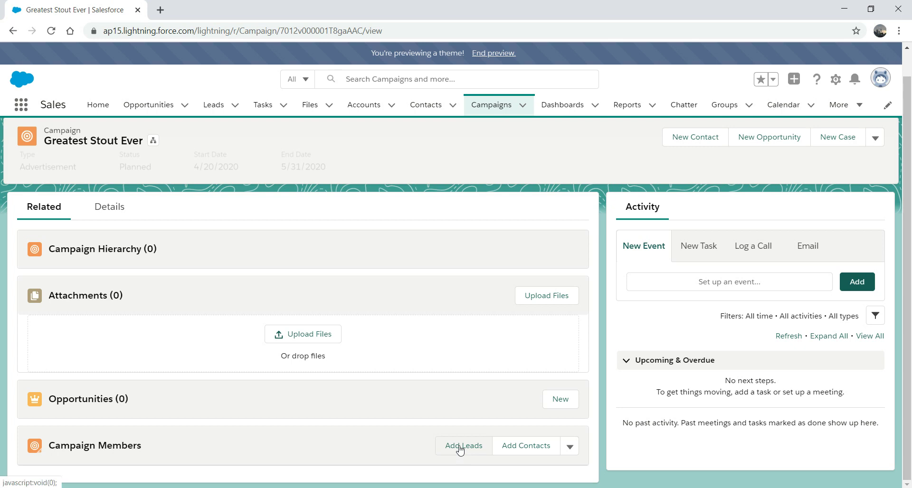
Start a brand-new lead from Add Leads with salutation Mr.
click(460, 452)
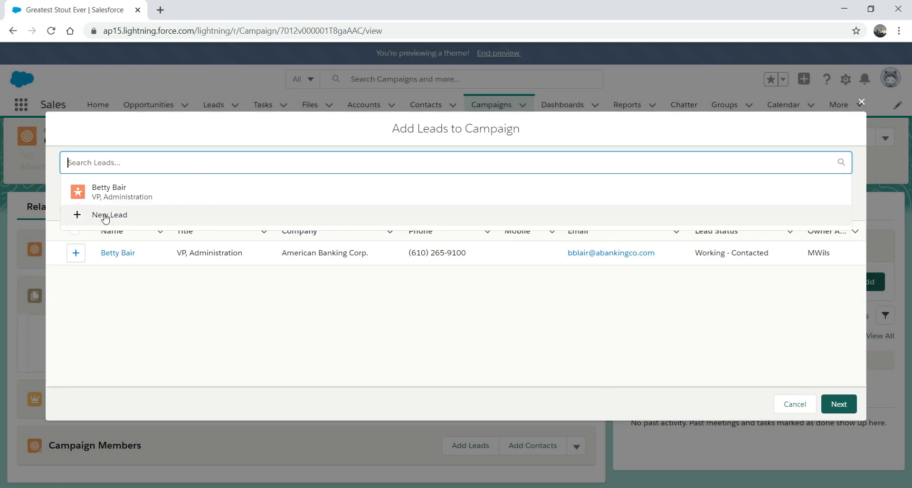
click(105, 215)
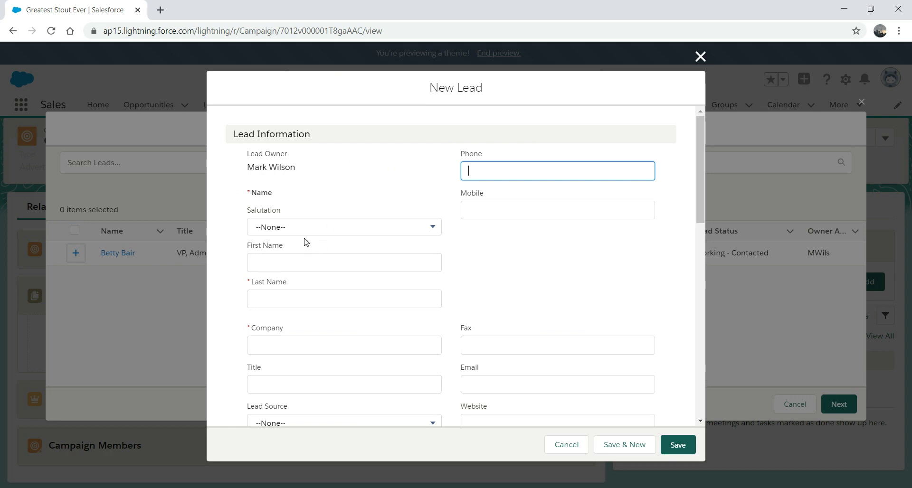
click(317, 228)
click(284, 272)
Enter the lead's first and last name and company Maverik Pub, then save.
click(284, 263)
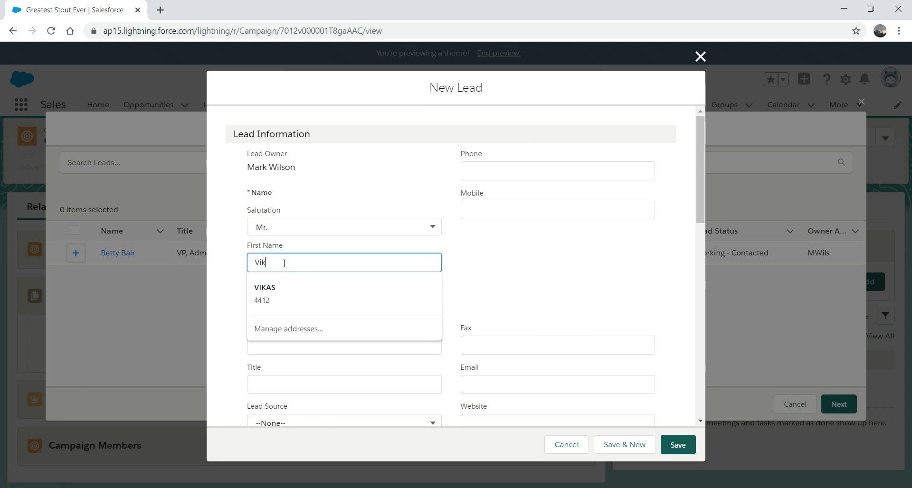
click(279, 299)
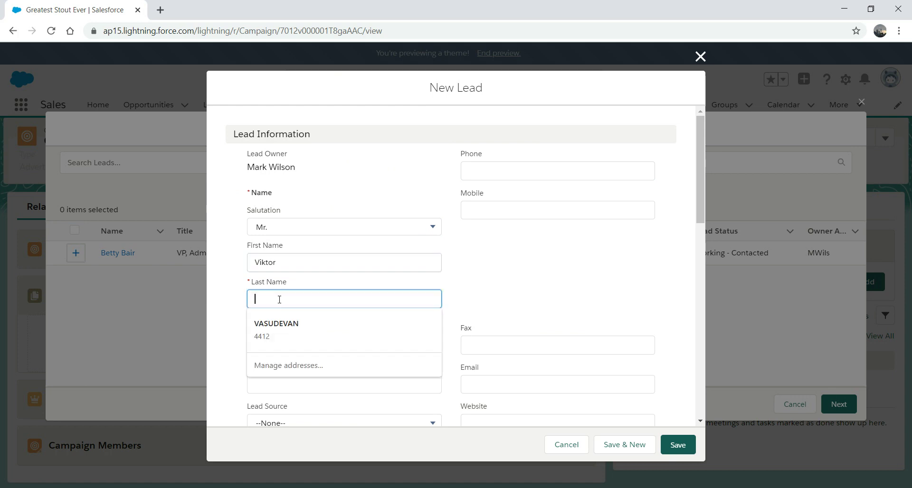
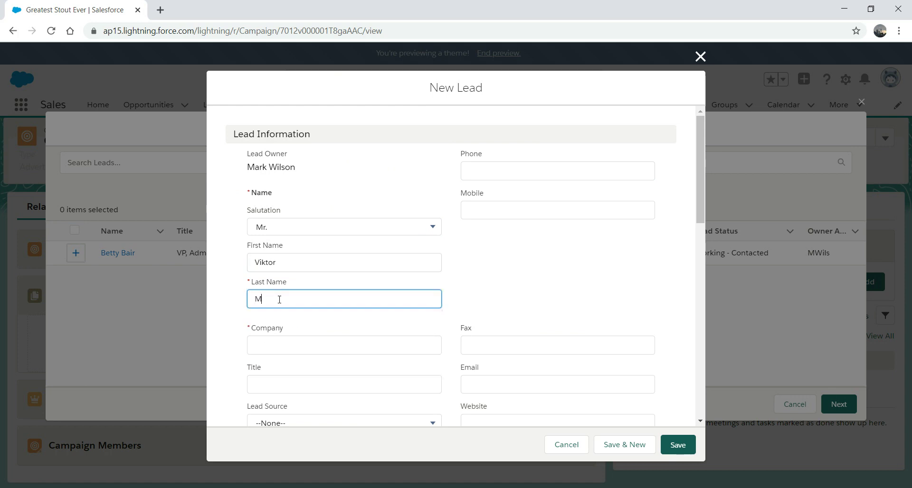
click(363, 344)
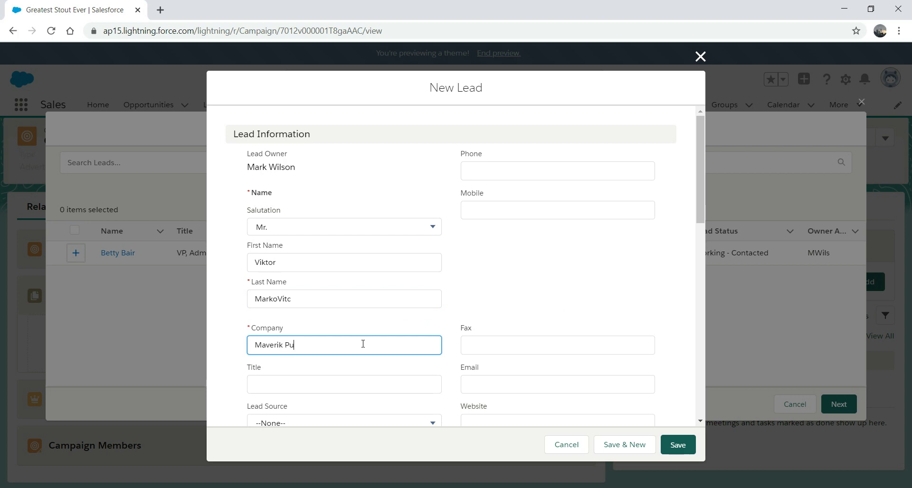
click(680, 446)
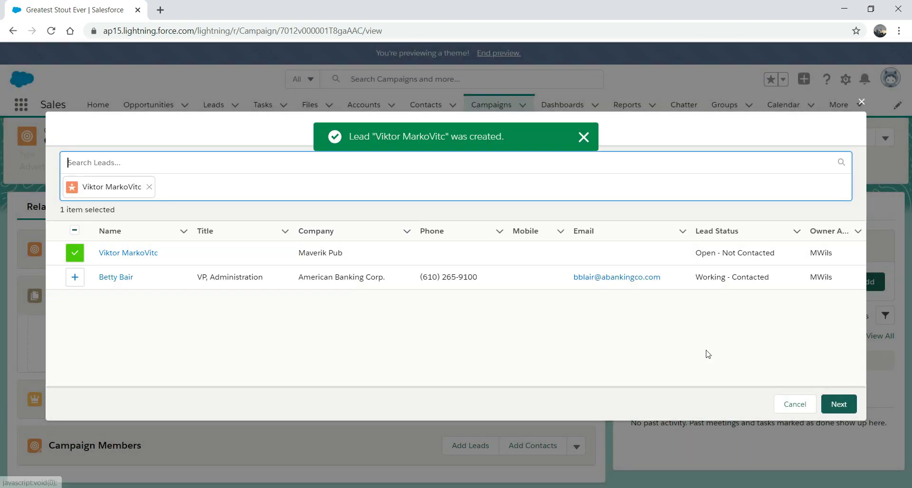
Add the lead with member status Responded, updating to the selected status.
click(832, 405)
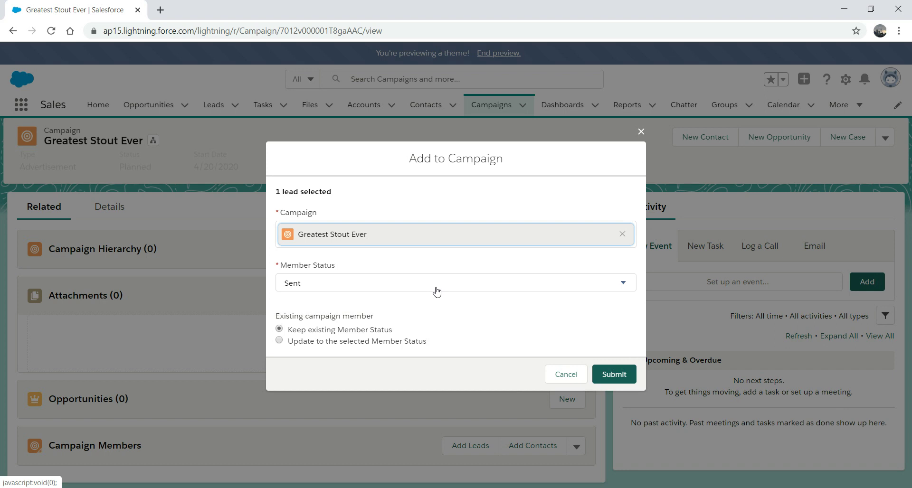
click(437, 290)
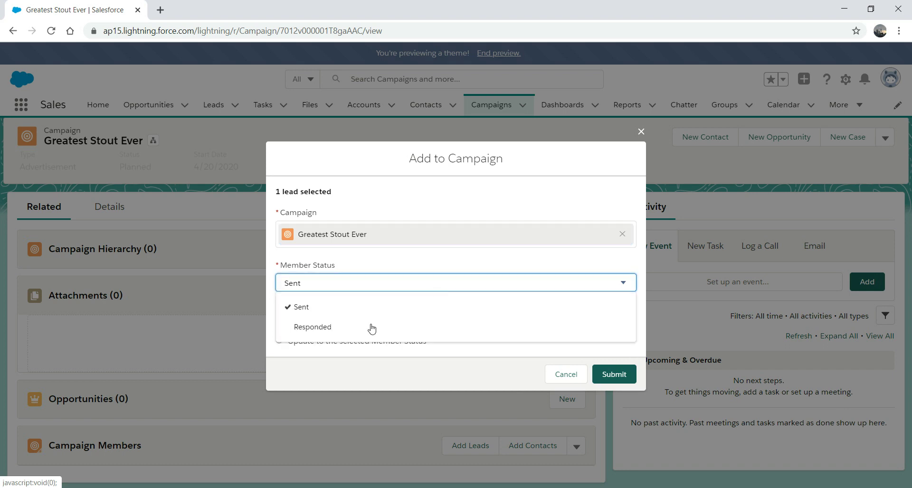
click(356, 331)
click(279, 341)
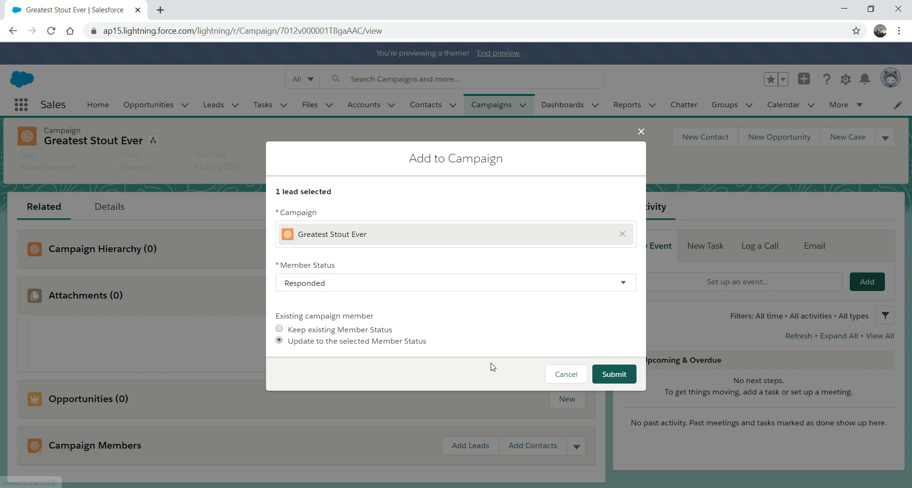
click(618, 375)
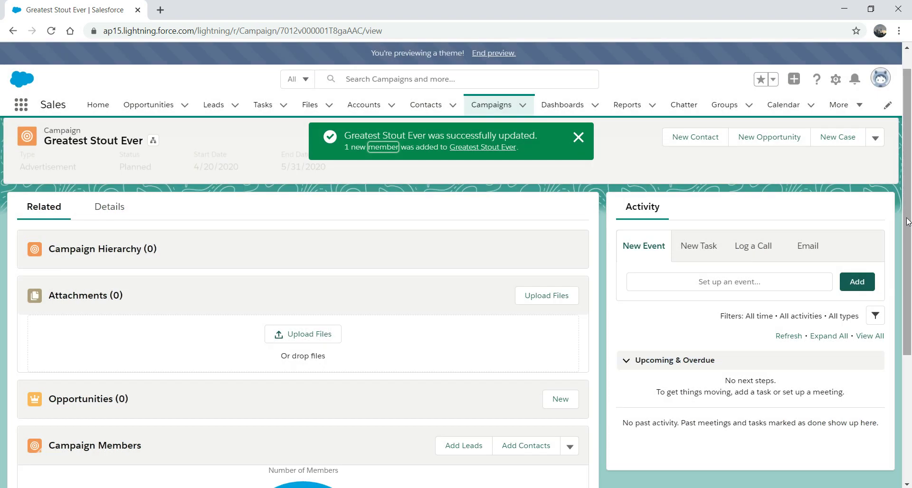
Open the Add Contacts to Campaign dialog from the campaign record.
scroll(637, 421, down, 3)
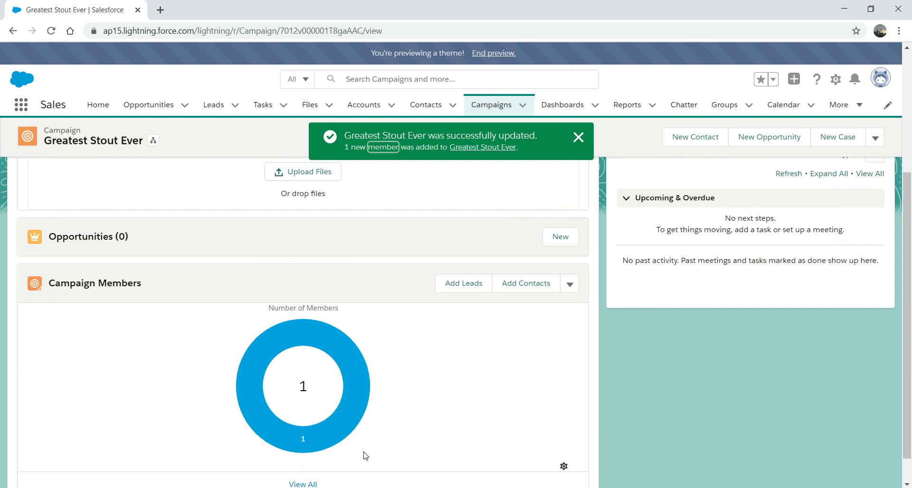
mouse_move(293, 322)
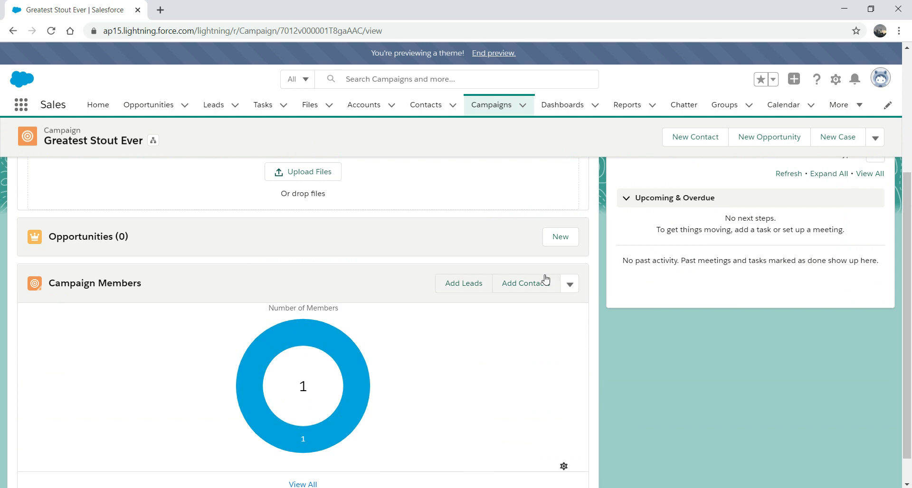
click(530, 283)
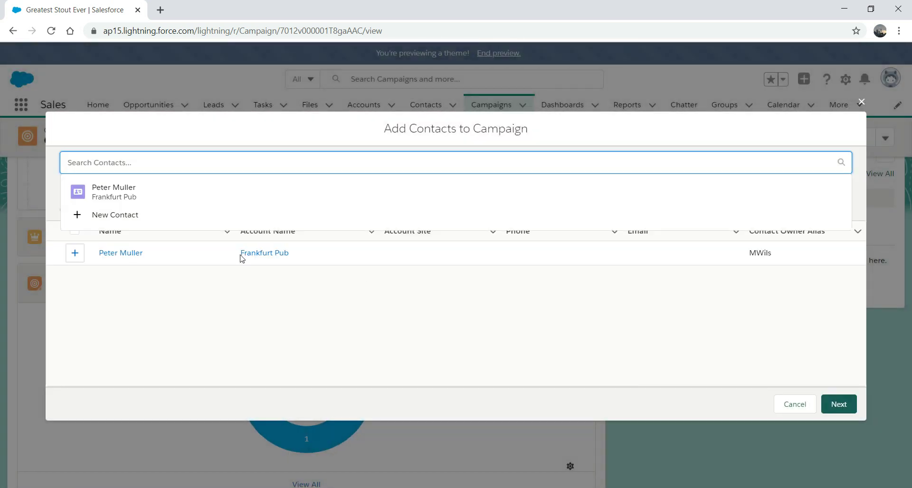
Select the Frankfurt Pub contact and continue to the Add to Campaign step.
click(76, 253)
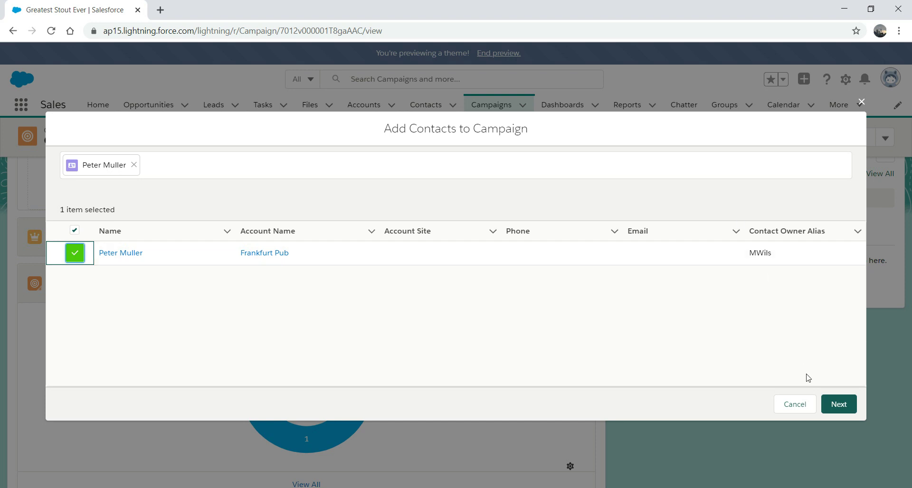
click(835, 404)
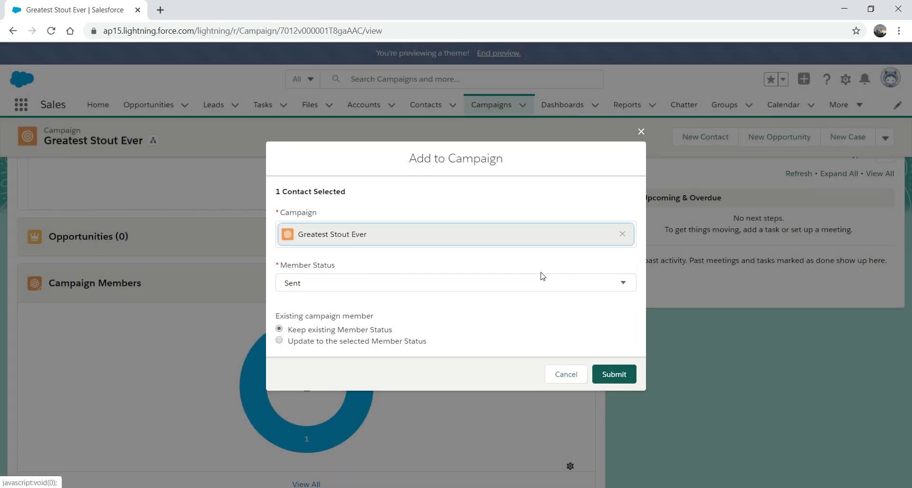
Submit the Frankfurt Pub contact as a campaign member with status Responded.
click(523, 286)
click(449, 326)
click(607, 374)
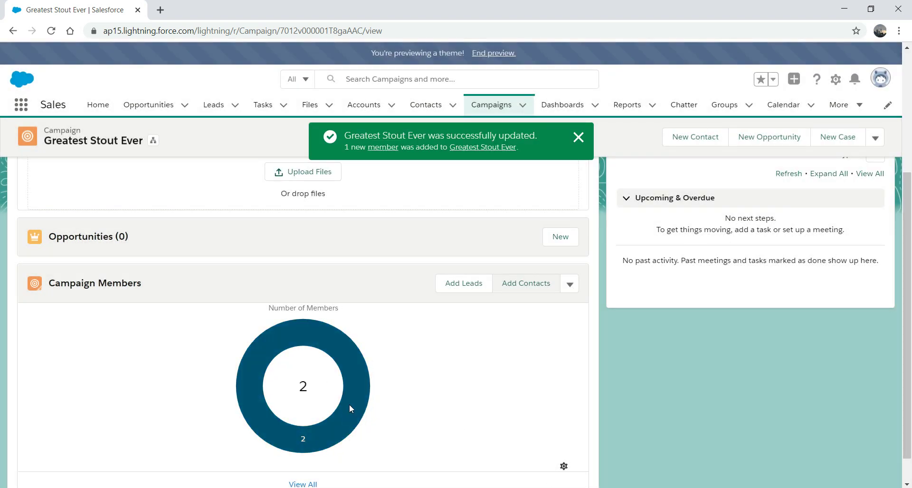
Scroll the campaign record to confirm the Campaign Members chart shows 2.
mouse_move(349, 408)
mouse_move(906, 261)
mouse_down()
mouse_move(906, 204)
mouse_move(903, 269)
mouse_up()
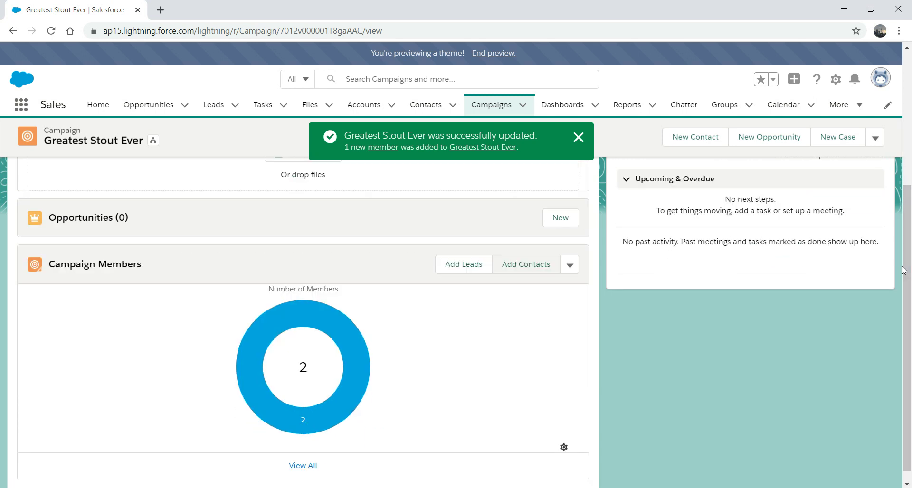
drag(903, 270, 910, 192)
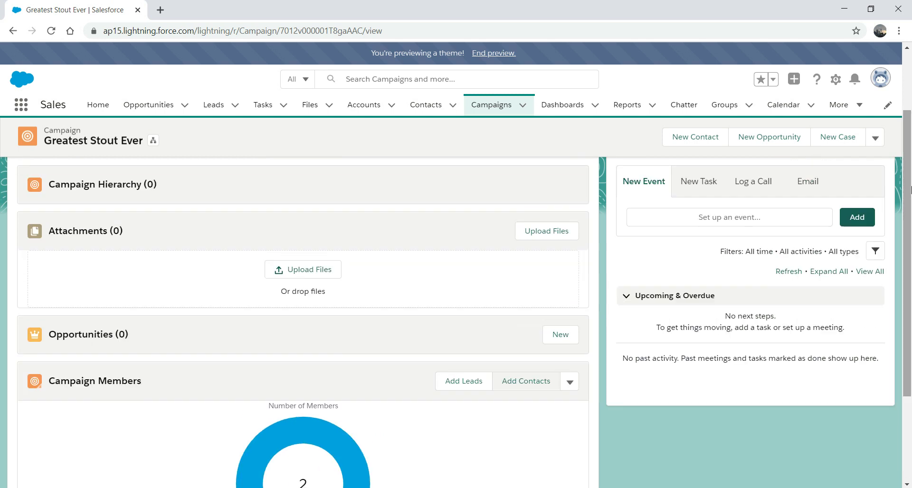
drag(910, 190, 903, 321)
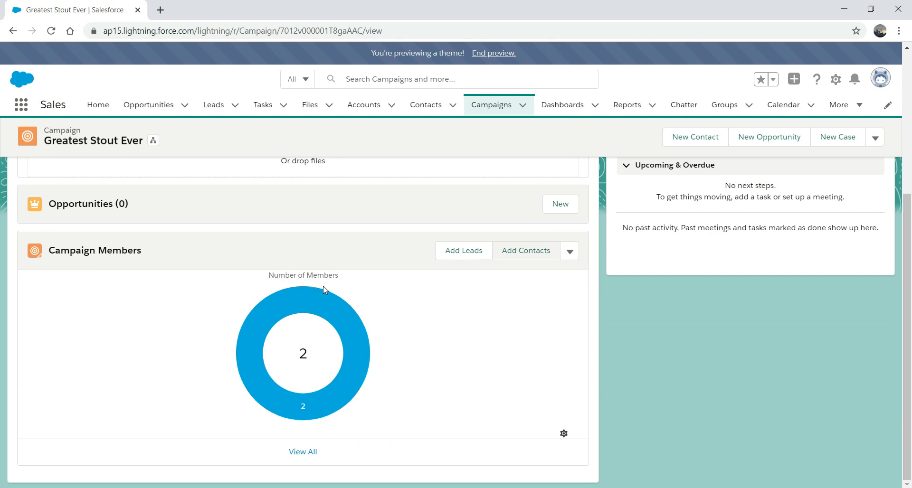
scroll(909, 199, up, 3)
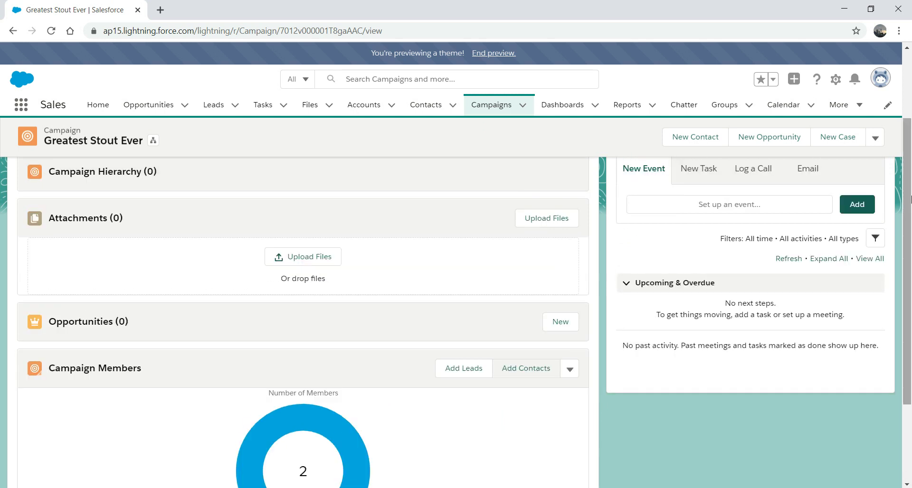
drag(909, 198, 910, 169)
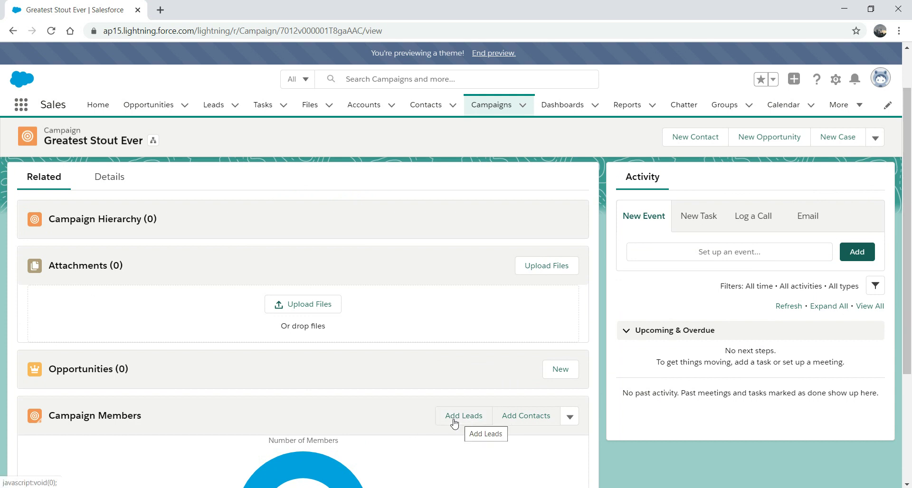
drag(902, 291, 902, 361)
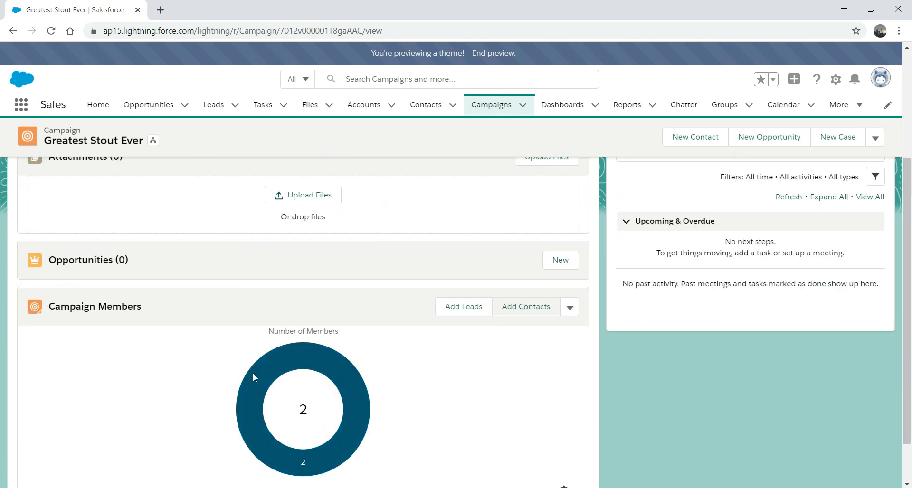
mouse_move(269, 367)
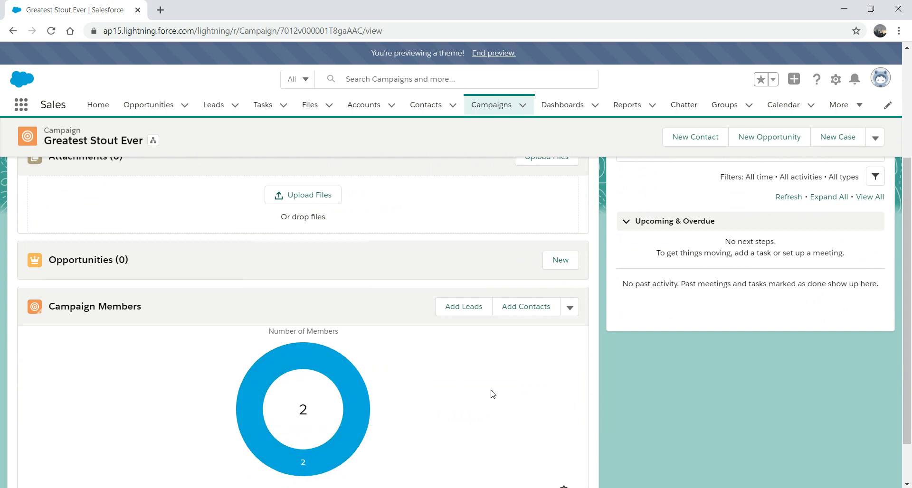
Close the Add Leads dialog and open the Maverik Pub lead from the Leads list.
click(463, 317)
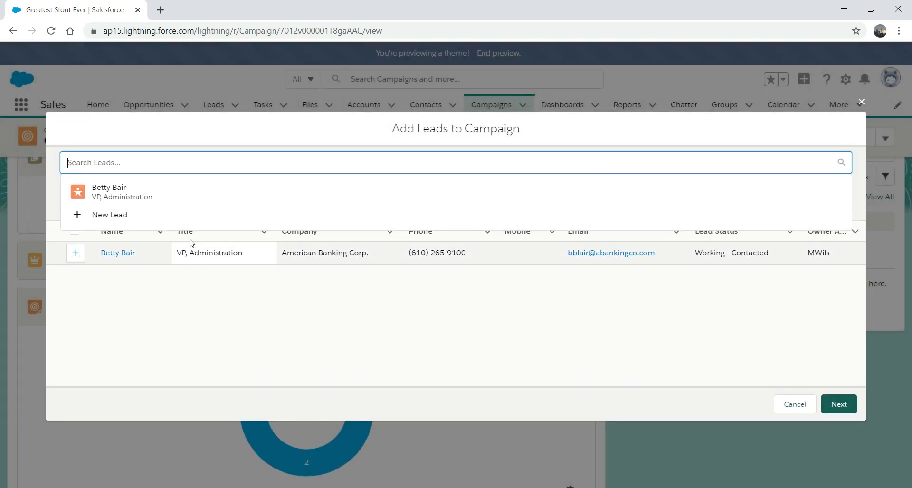
click(860, 102)
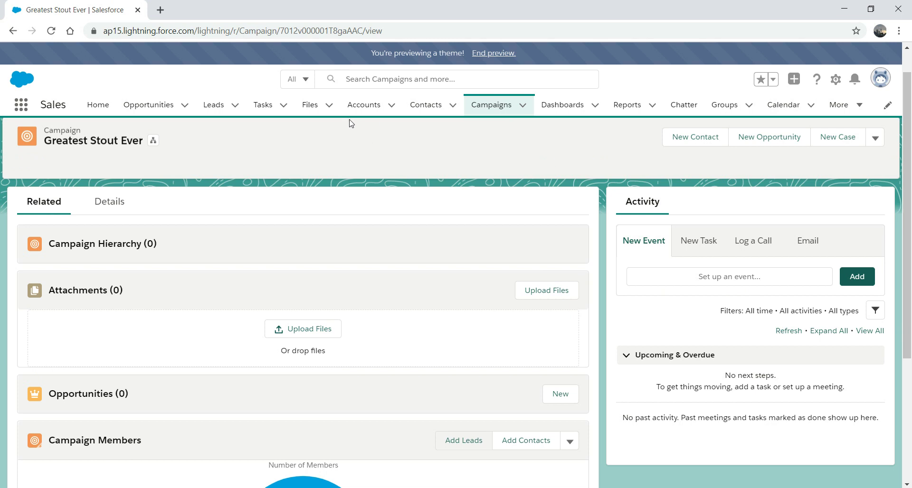
click(210, 104)
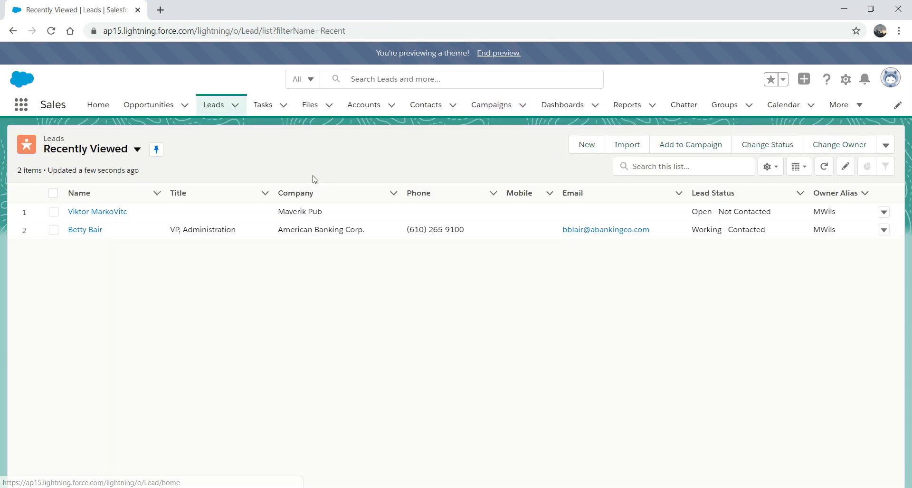
click(115, 212)
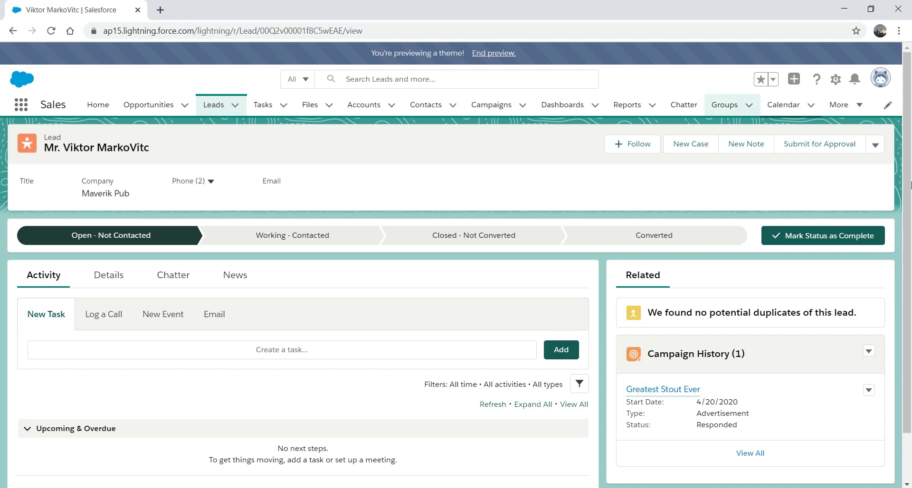
Convert the Maverik Pub lead with an opportunity, then return to the Leads list.
click(875, 146)
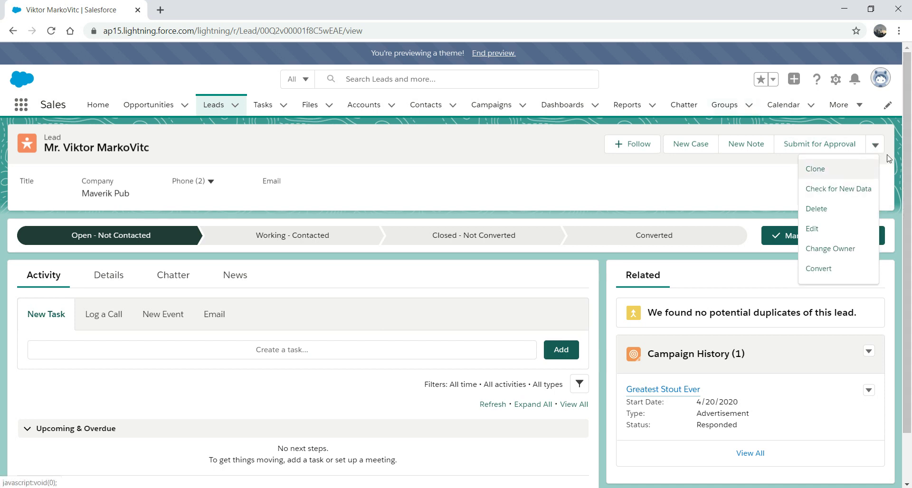
click(819, 269)
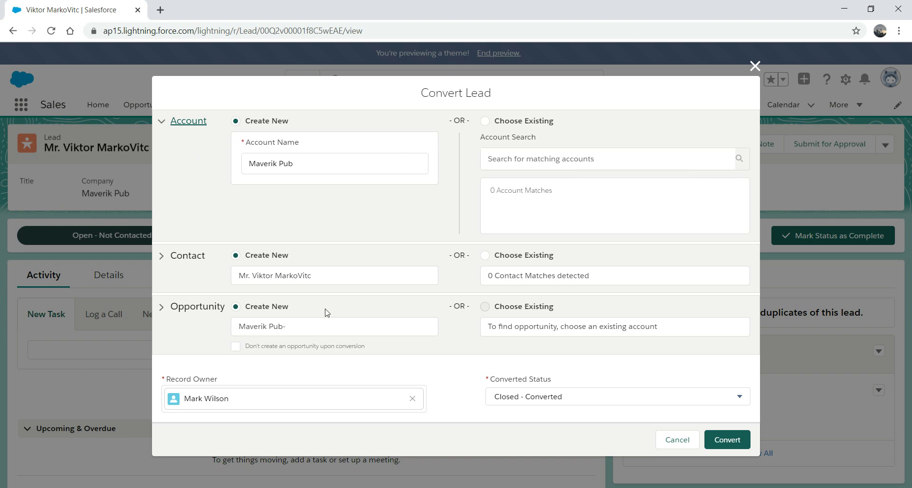
click(236, 347)
click(234, 348)
click(731, 437)
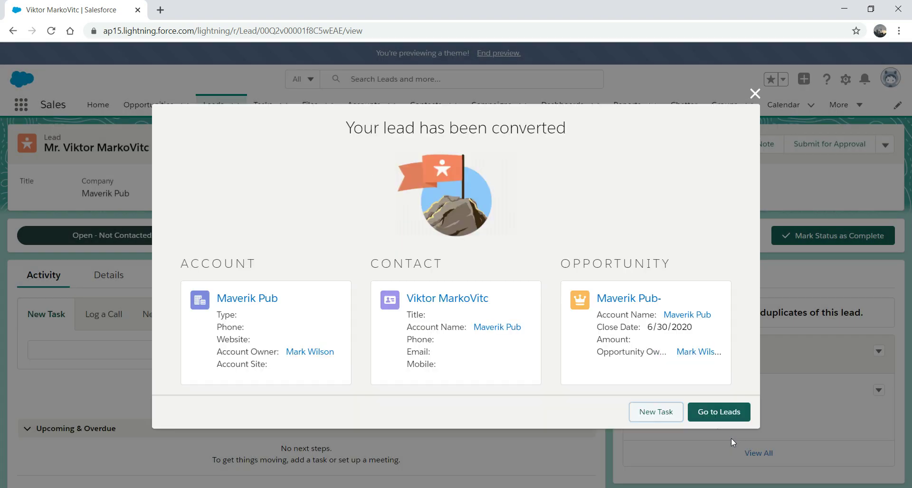
click(704, 417)
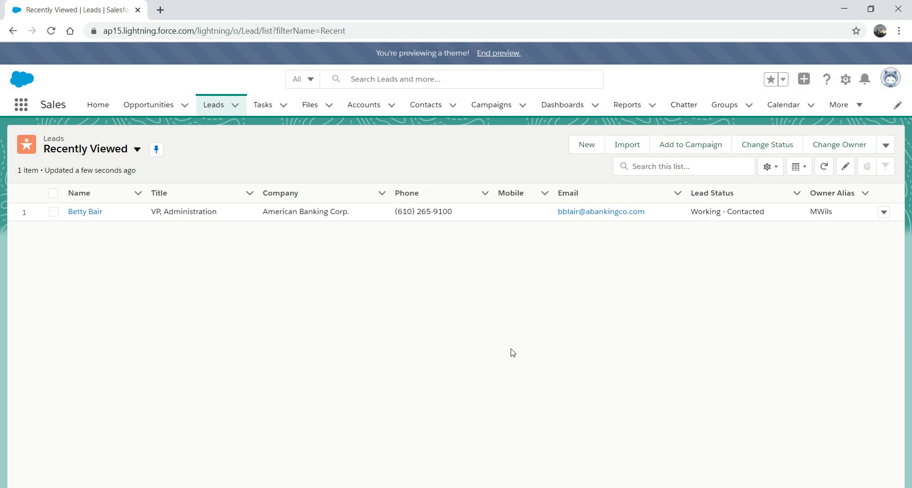
View all members of Greatest Stout Ever, then return to the Campaigns list.
click(492, 108)
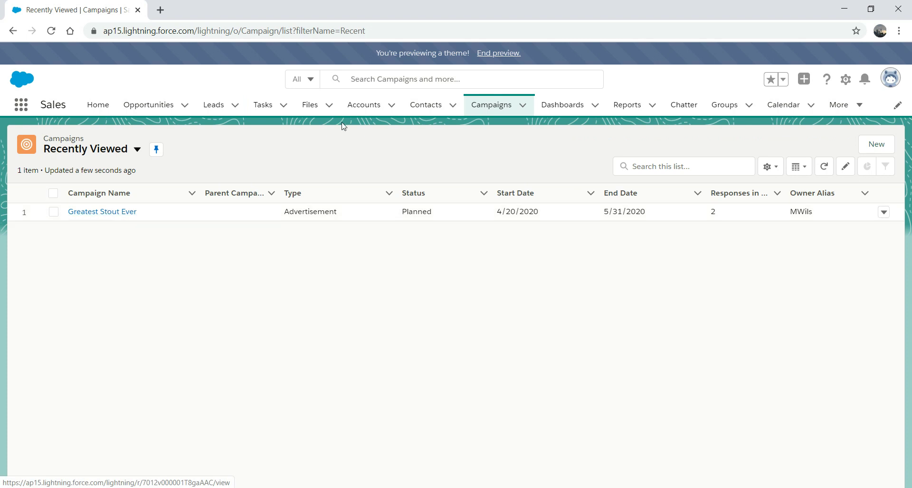
click(118, 213)
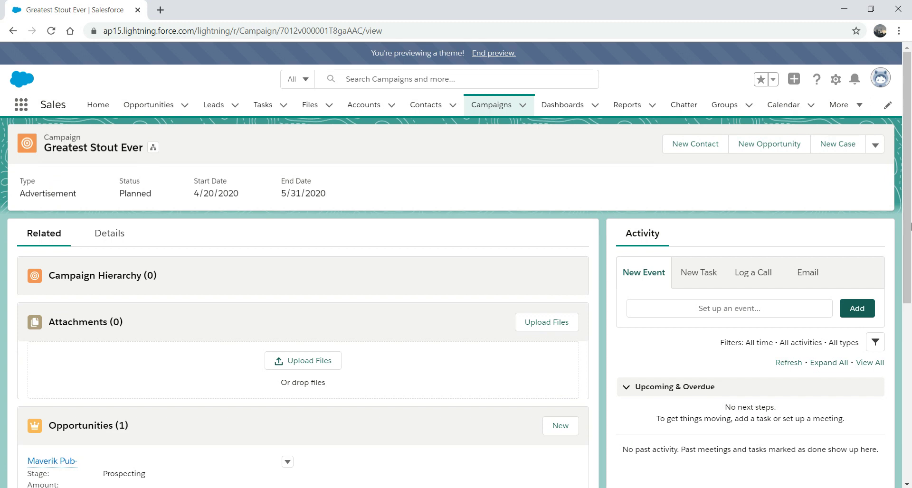
drag(905, 238, 902, 416)
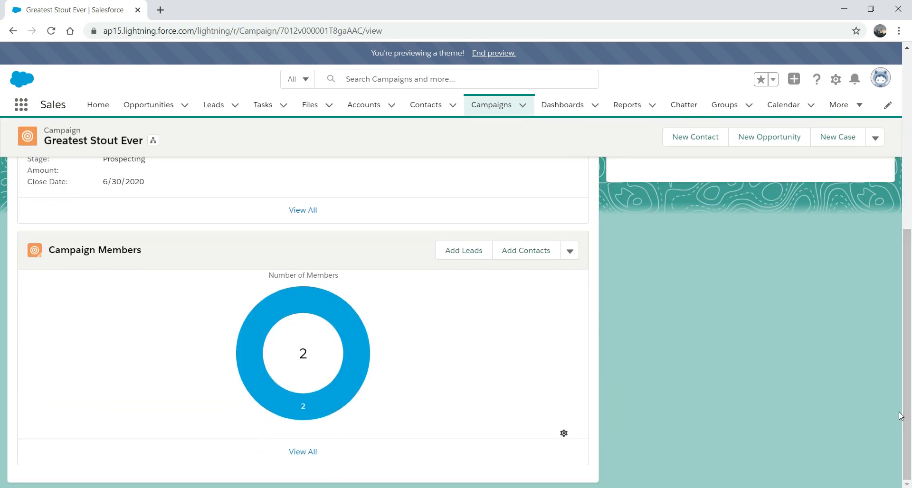
click(303, 452)
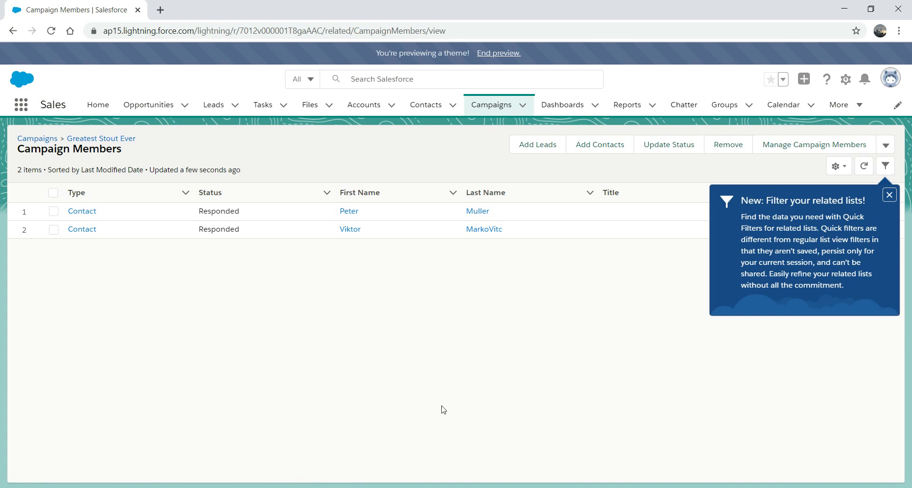
click(890, 195)
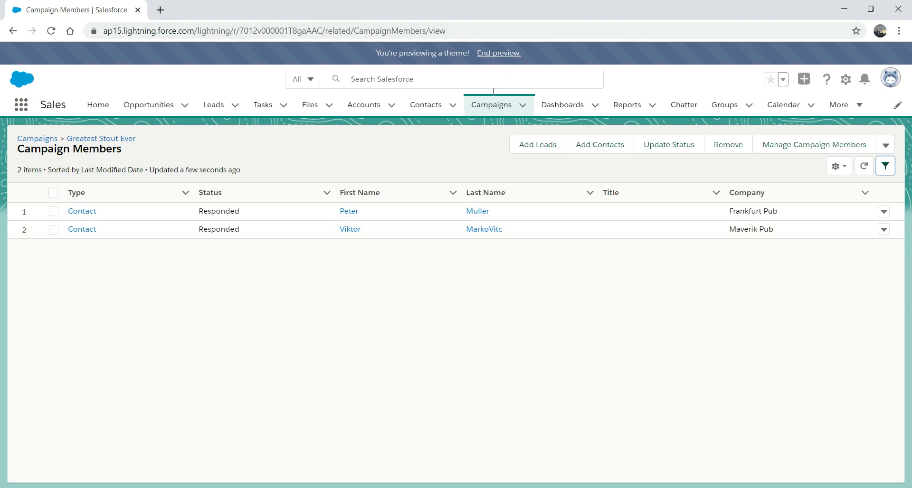
click(480, 106)
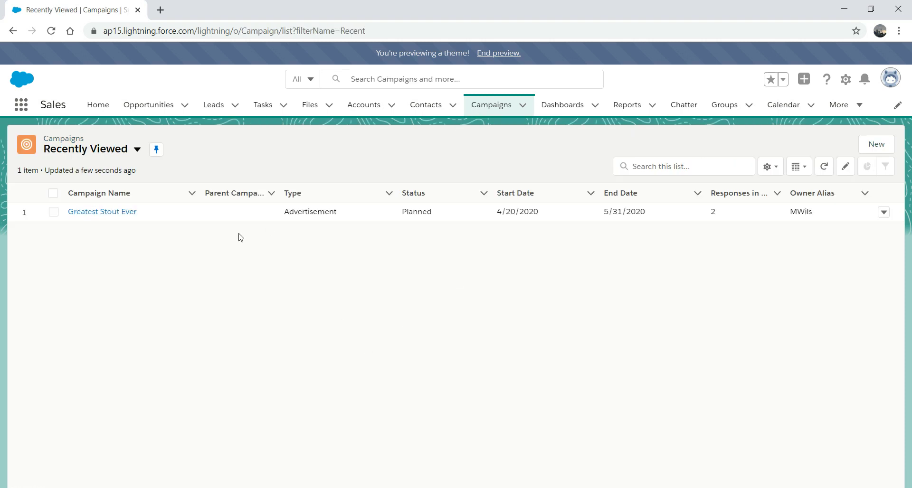
Check the American Banking Corp. lead's campaign history, then reopen Greatest Stout Ever.
click(113, 210)
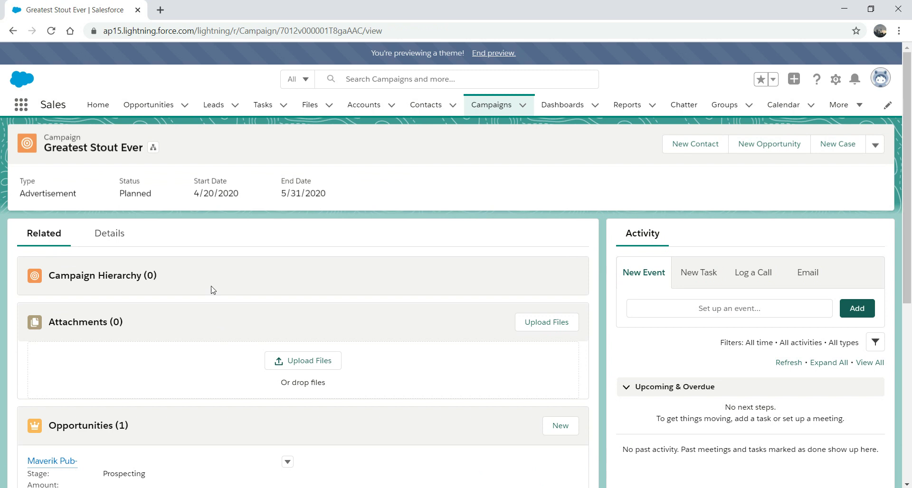
click(228, 103)
click(93, 212)
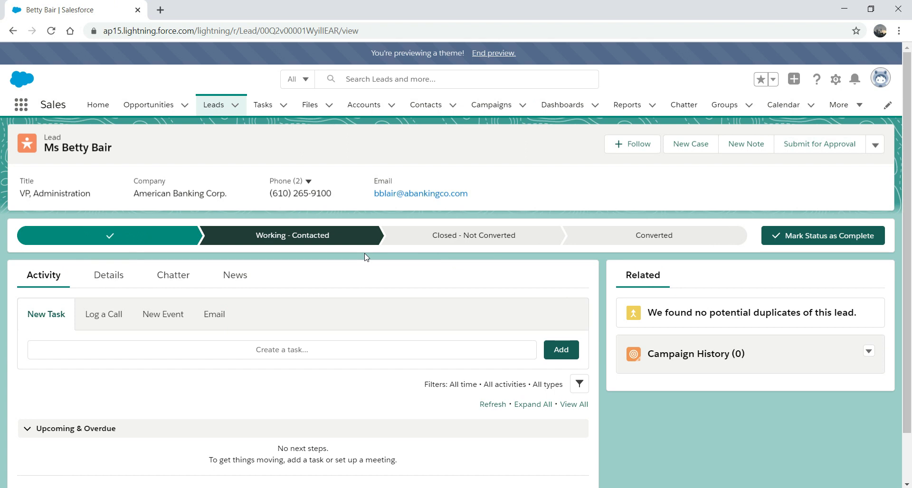
click(490, 104)
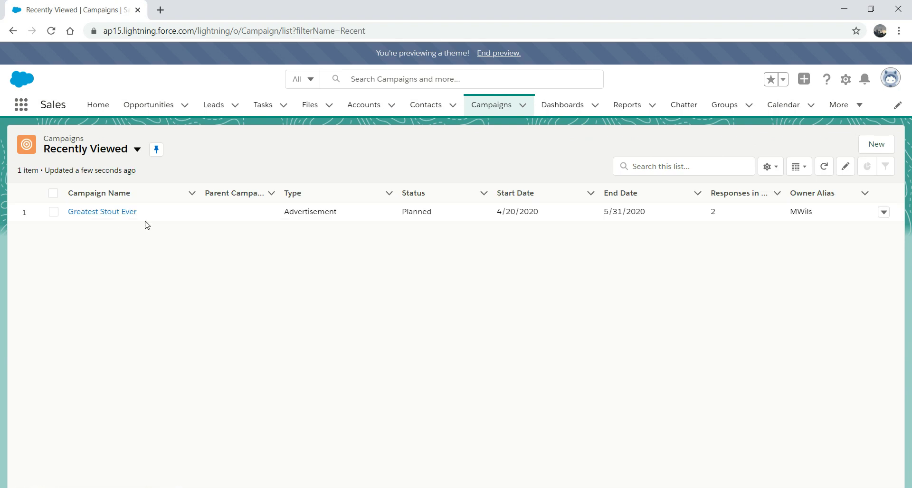
click(112, 213)
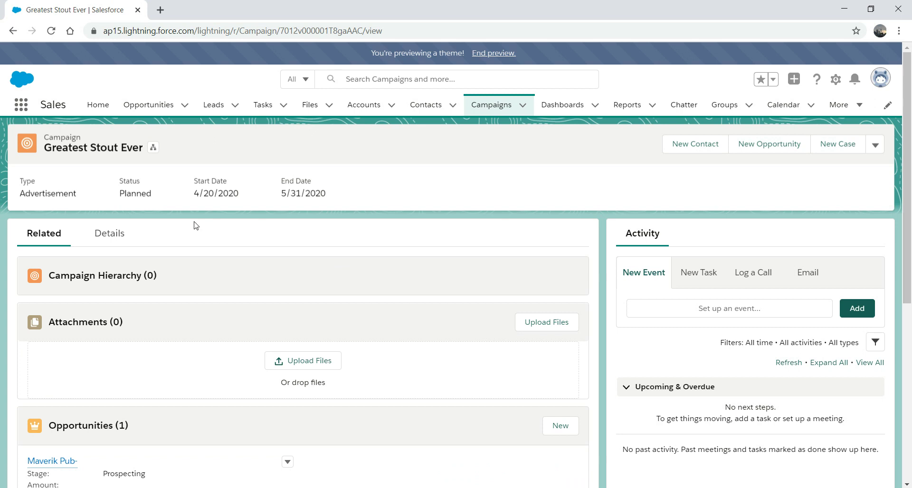
Show Greatest Stout Ever's Details tab with owner, dates, and lead, contact and opportunity counts.
click(109, 234)
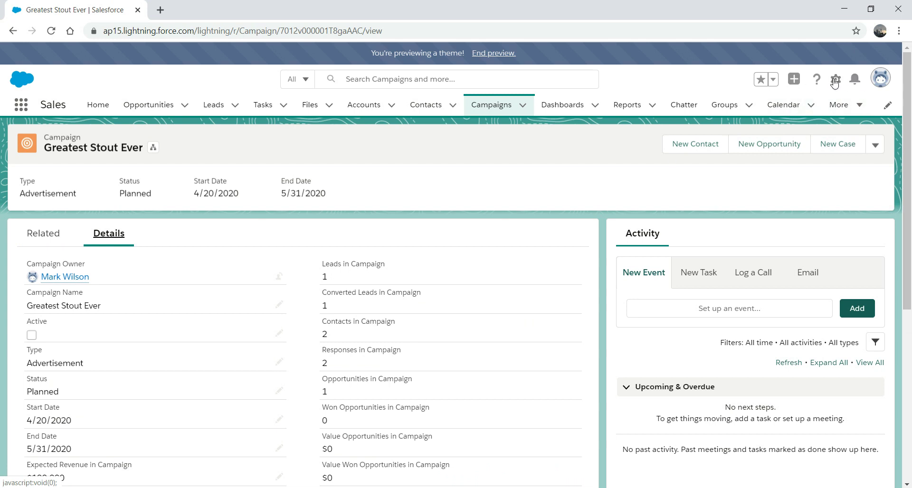
In Setup, find Path Settings by searching 'path' in Quick Find, then start a New Path.
click(833, 82)
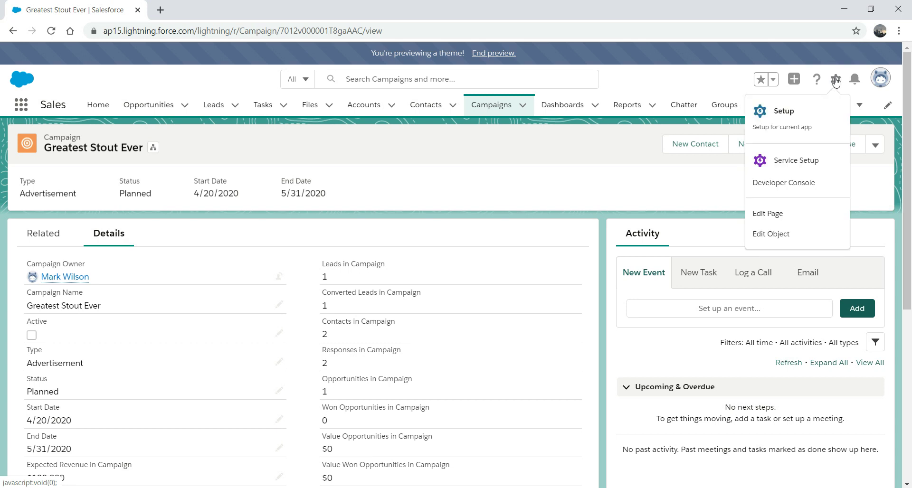
click(775, 118)
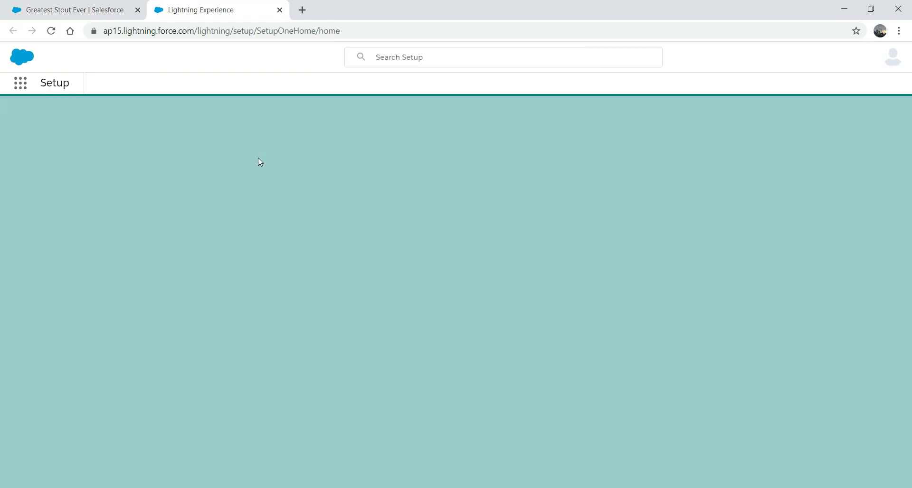
click(86, 157)
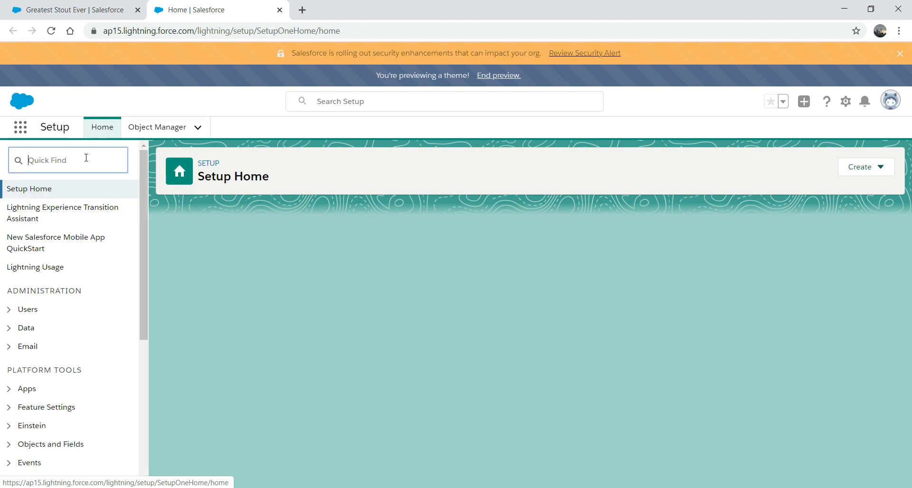
text(p)
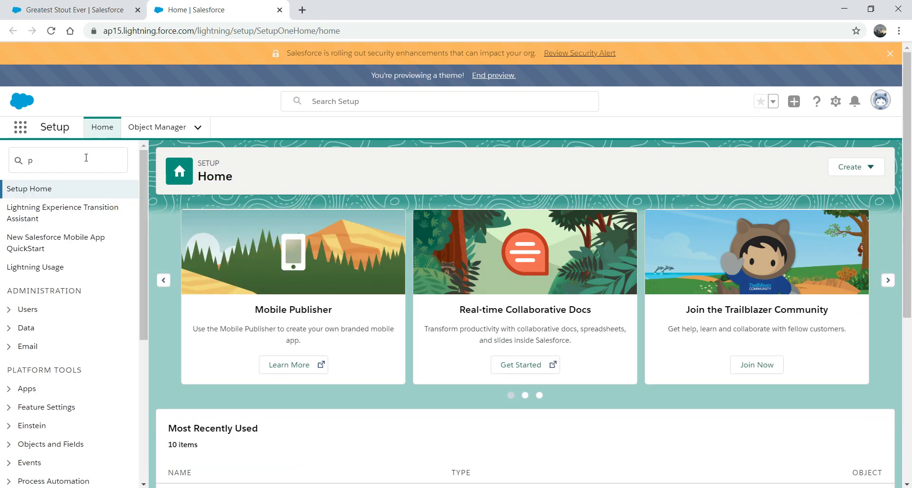
text(ath)
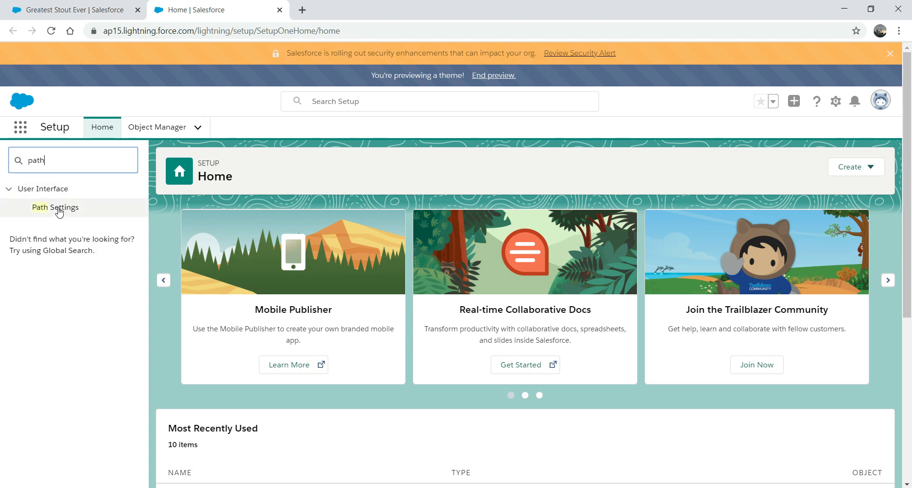
click(60, 212)
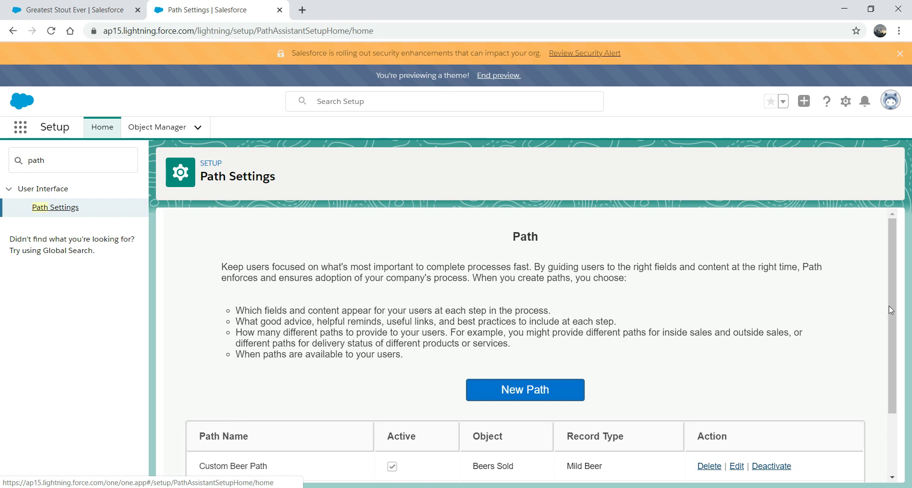
drag(891, 305, 890, 349)
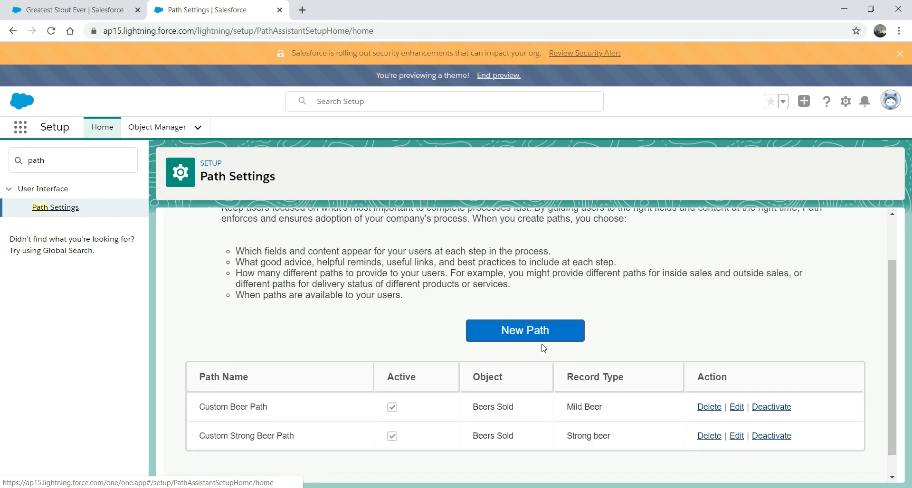
click(518, 335)
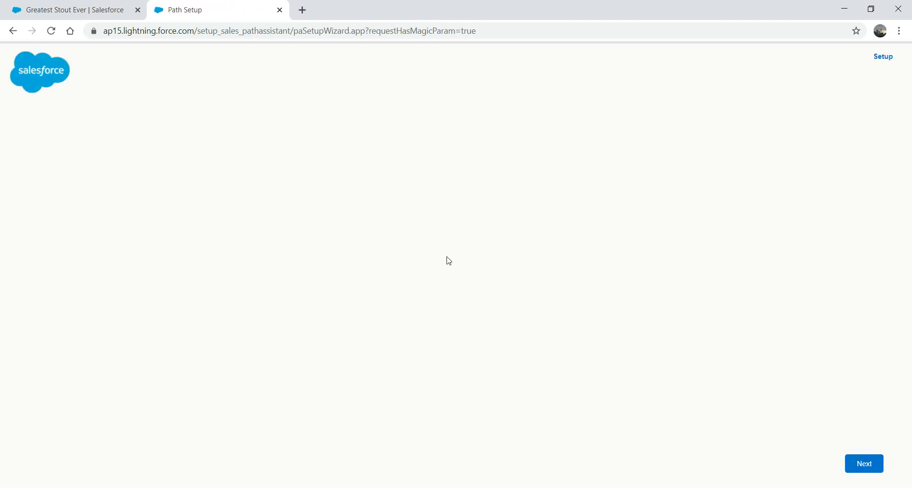
Name the new path 'Marketing'.
click(474, 186)
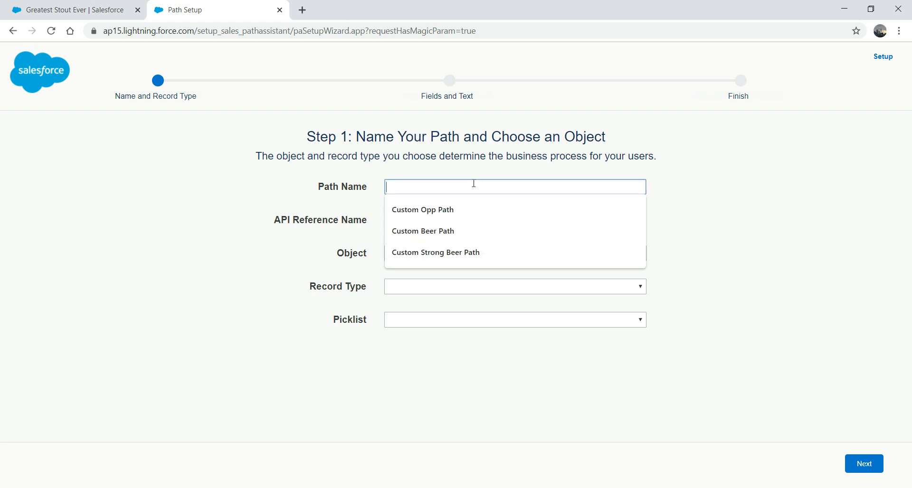
text(Ca)
key(BackSpace)
key(BackSpace)
key(BackSpace)
text(Stout Ma)
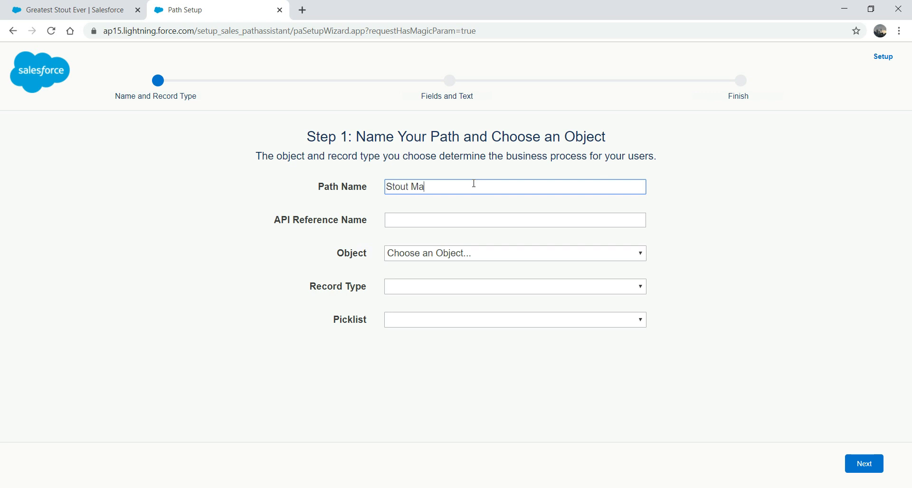
key(BackSpace)
key(BackSpace)
key(BackSpace)
key(BackSpace)
key(BackSpace)
key(BackSpace)
key(BackSpace)
text(Marketing)
click(449, 219)
key(Tab)
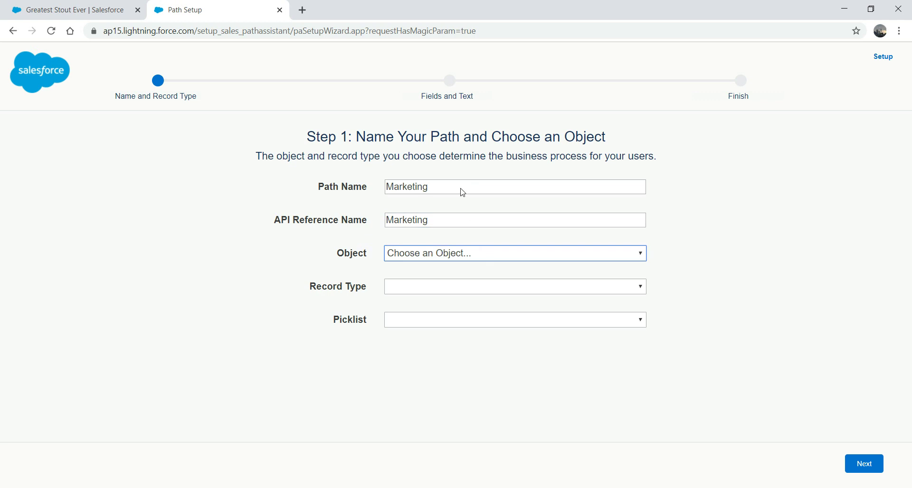
Base the path on the Campaign object with the Status picklist and continue to Fields and Text.
click(443, 255)
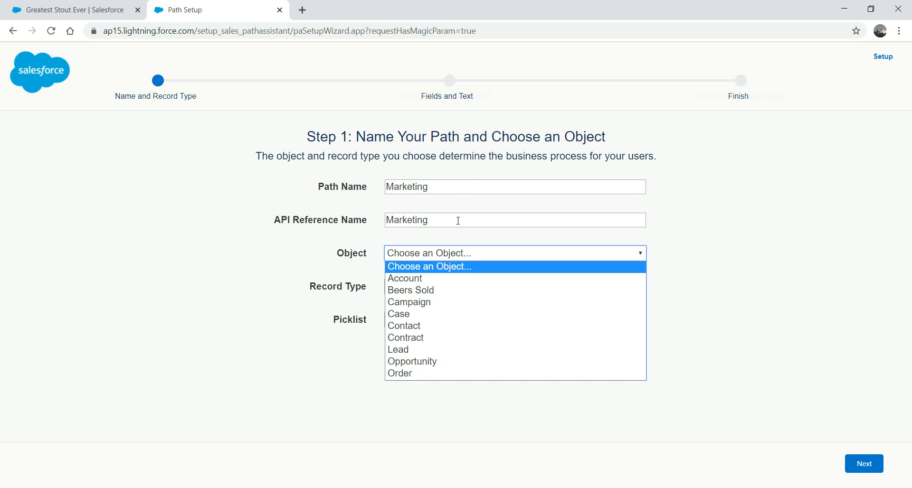
click(428, 302)
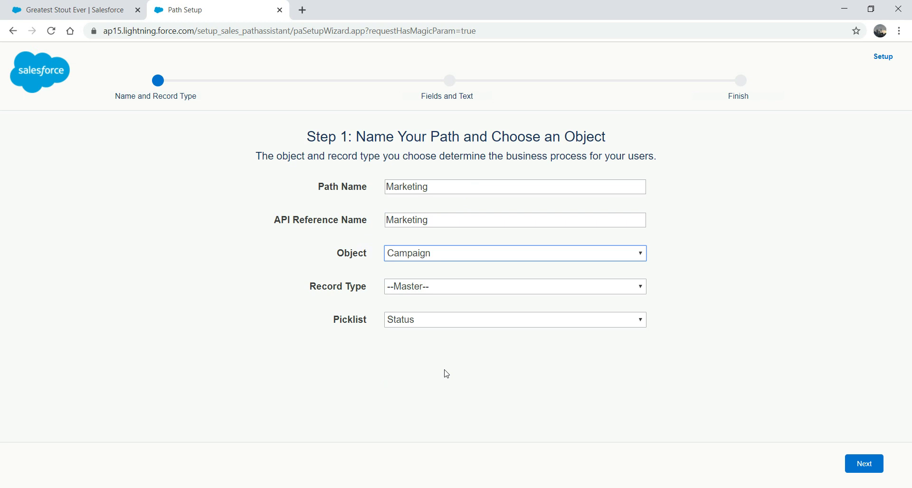
click(512, 322)
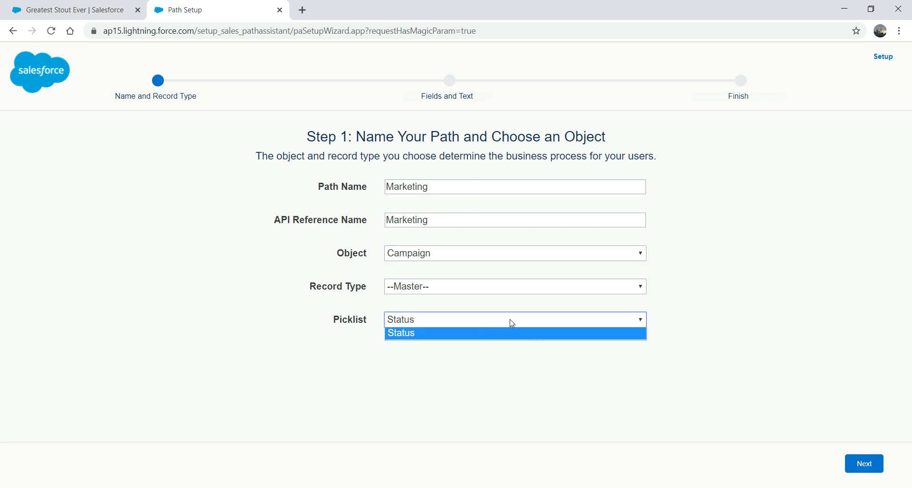
click(512, 323)
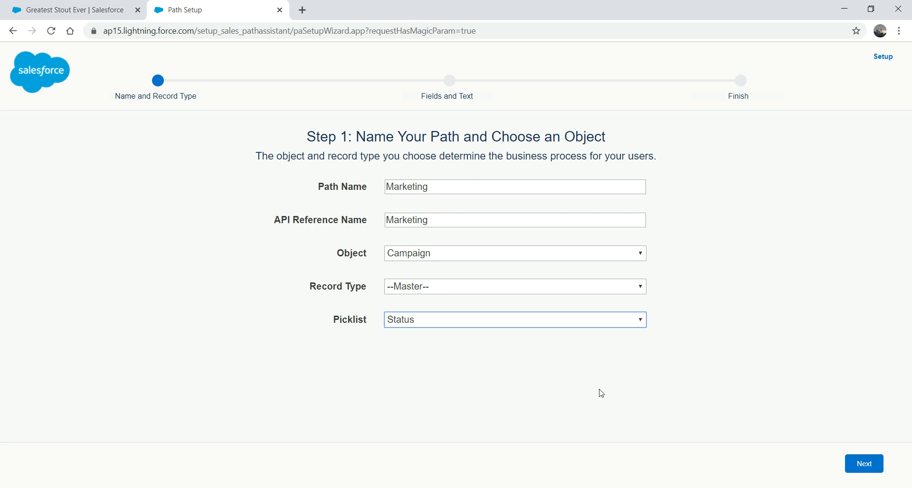
click(875, 470)
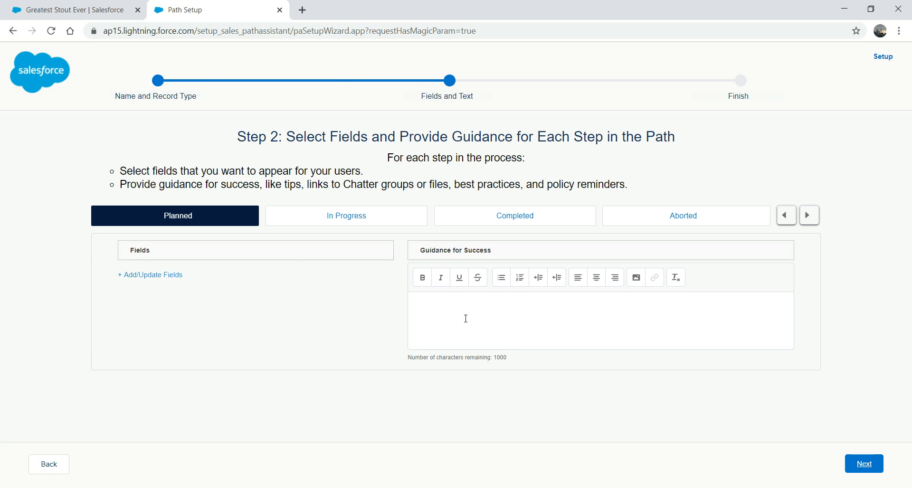
Activate the Marketing path and finish saving it.
click(864, 463)
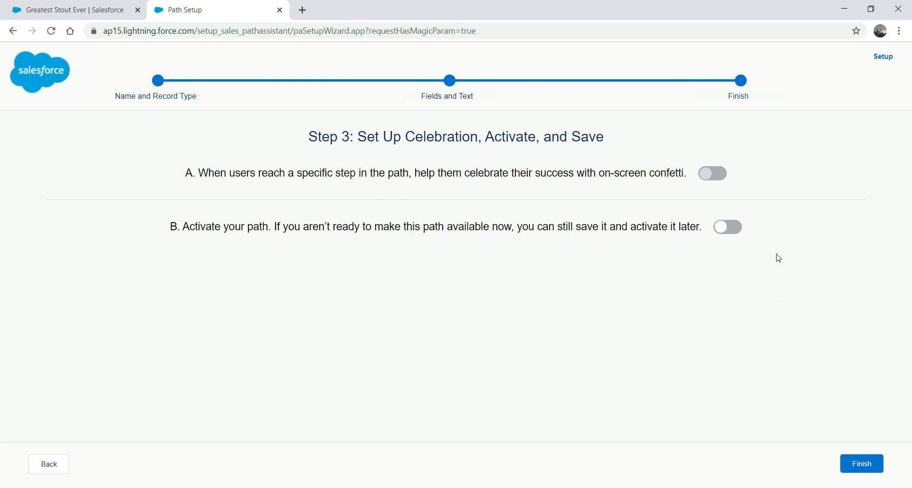
click(734, 229)
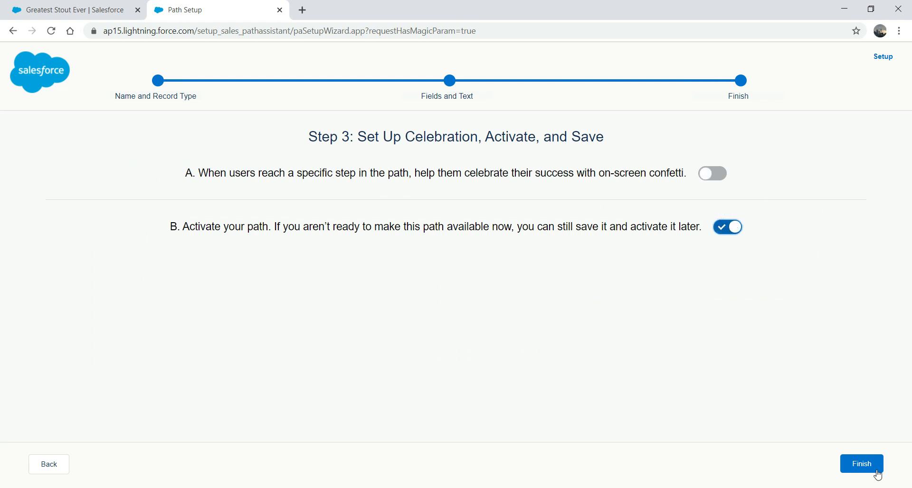
click(874, 465)
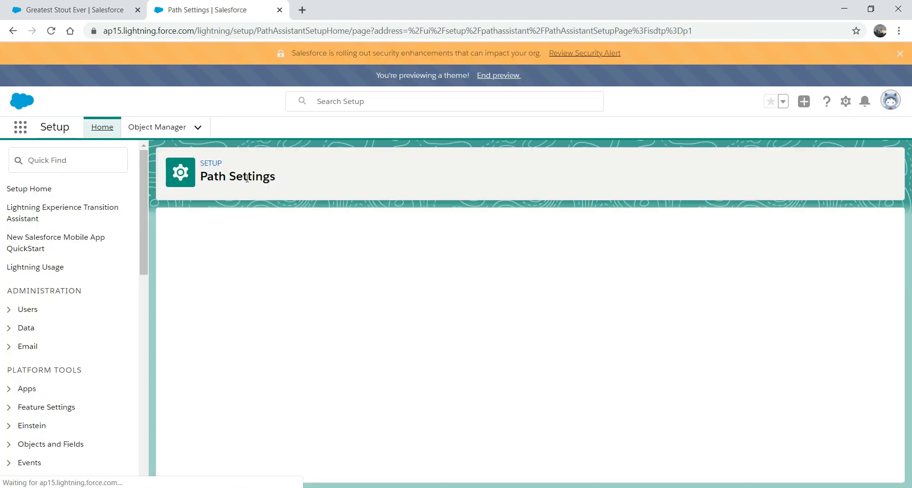
Check the new path in the Path Settings list, then return to the Greatest Stout Ever campaign.
click(91, 9)
click(211, 10)
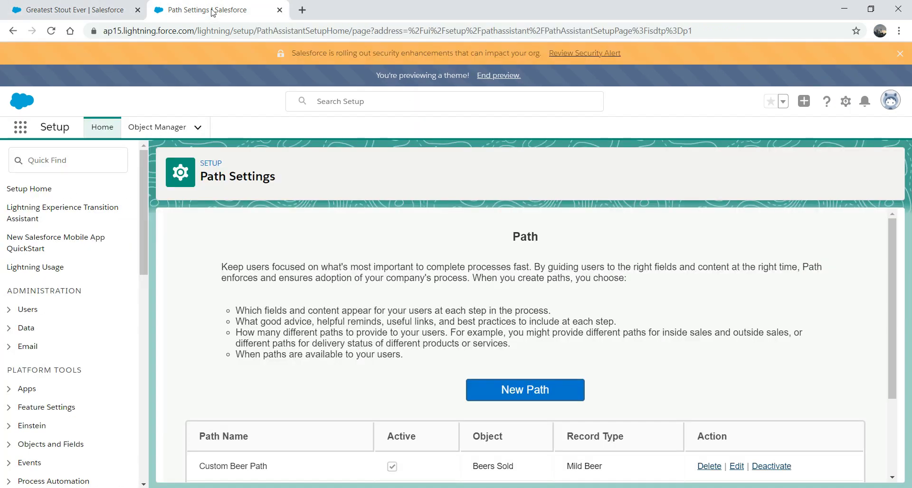
drag(888, 238, 892, 354)
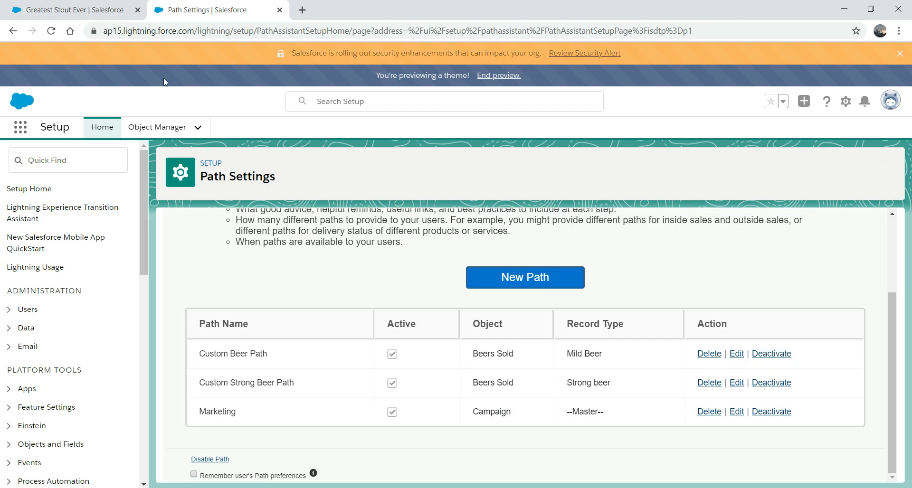
click(79, 12)
click(273, 31)
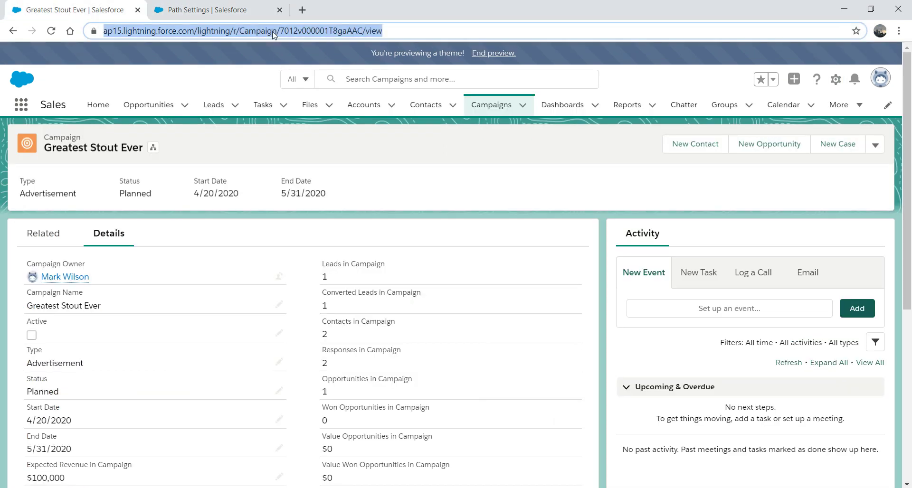
Reload the campaign page and open it in Lightning App Builder with Edit Page.
key(Return)
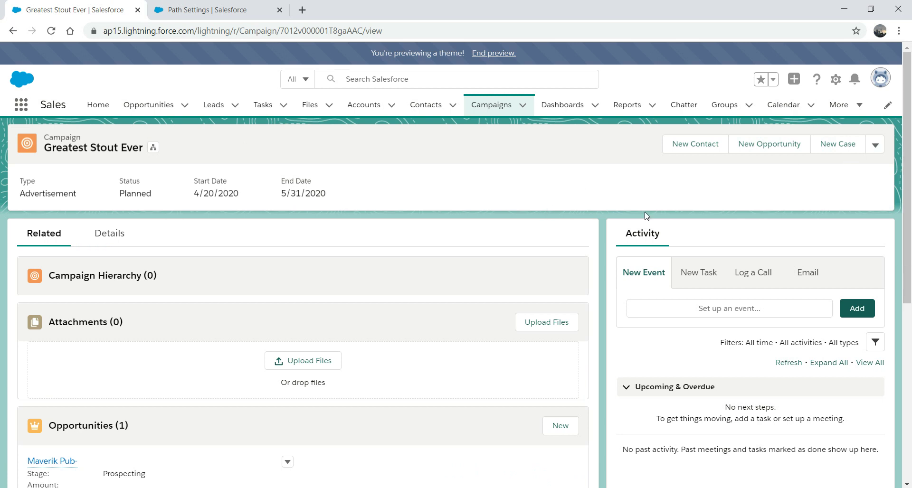
click(830, 84)
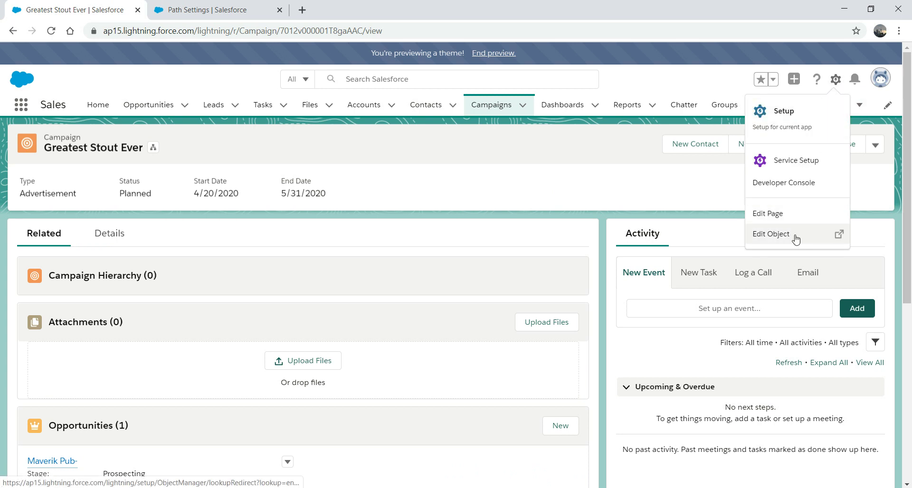
click(780, 216)
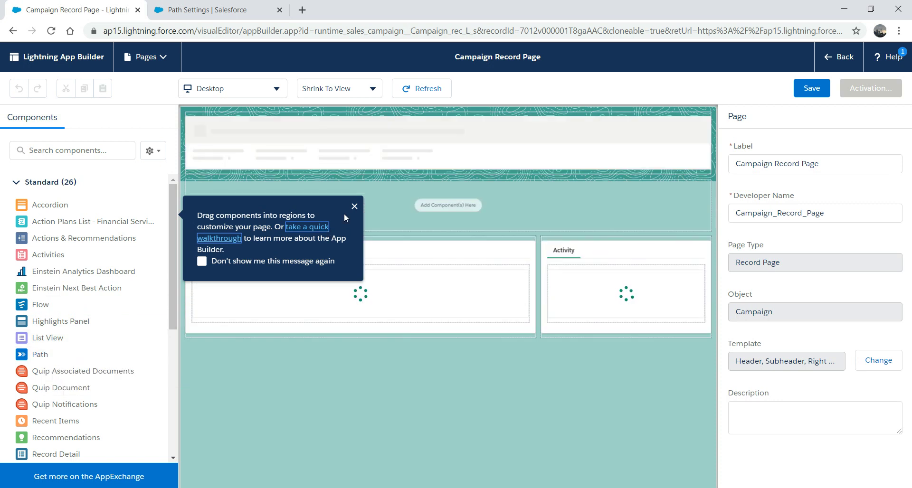
Place the Path component below the Campaign Record Page header and save the page.
click(354, 207)
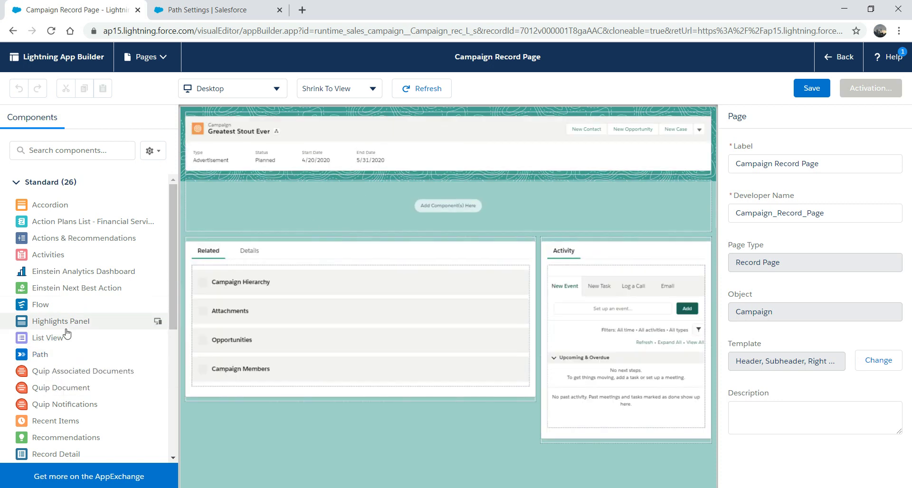
drag(40, 355, 308, 185)
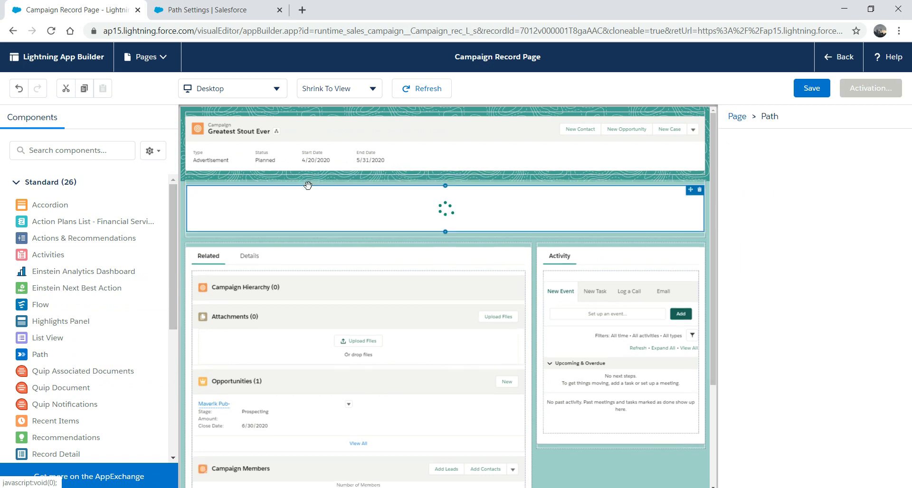
click(809, 89)
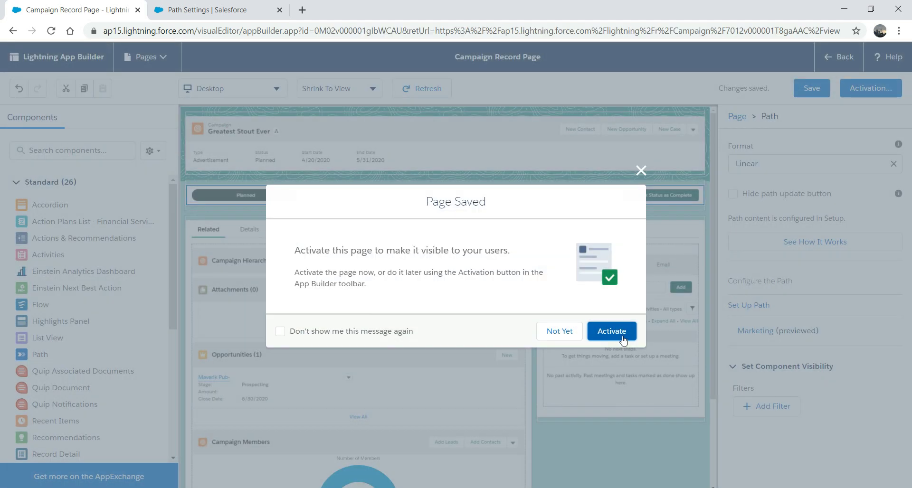
Activate the page as the org default for Desktop.
click(617, 333)
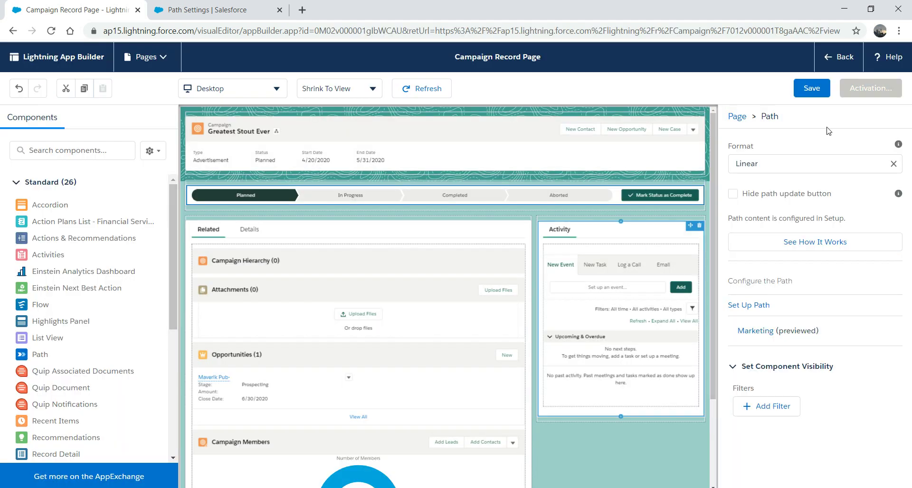
click(811, 89)
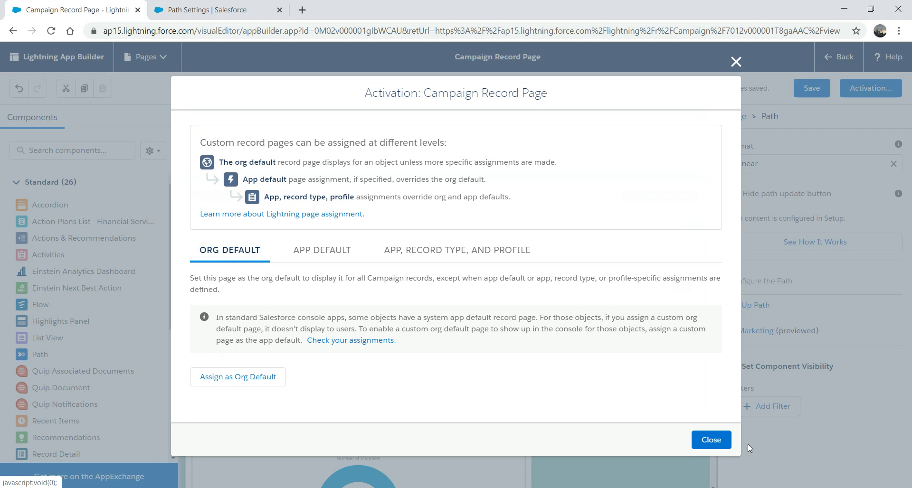
click(263, 378)
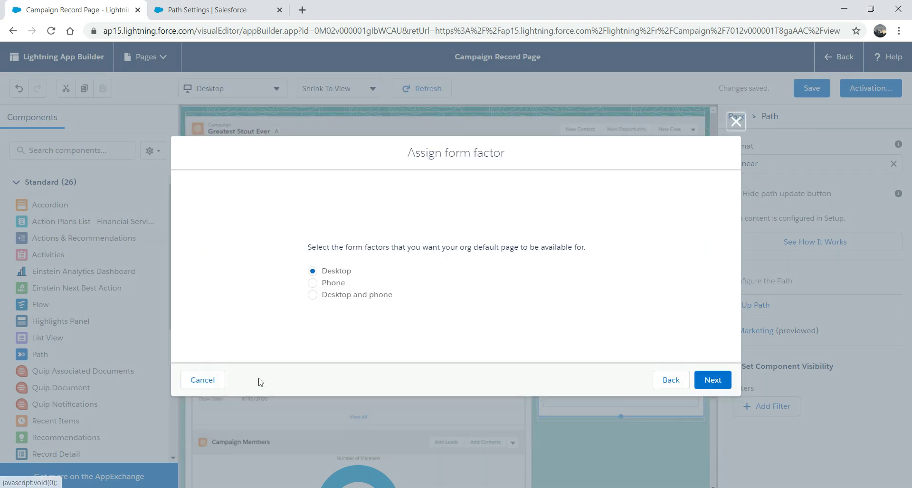
click(697, 382)
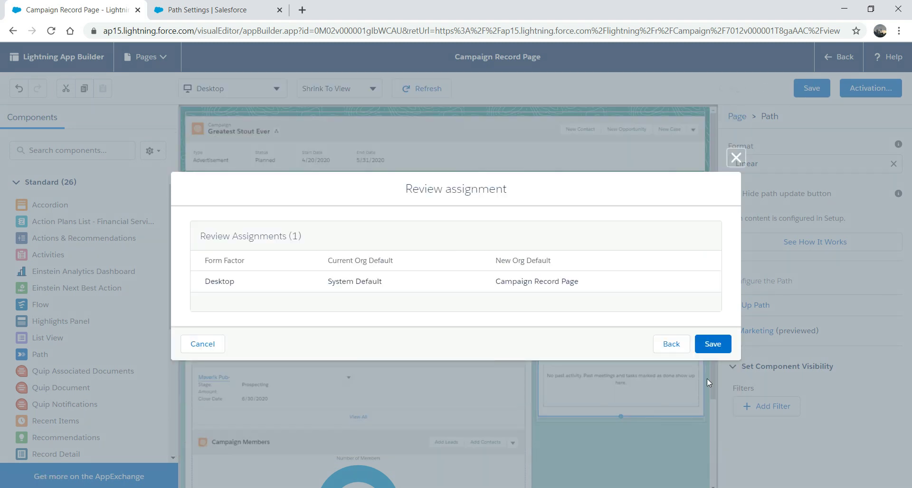
click(716, 344)
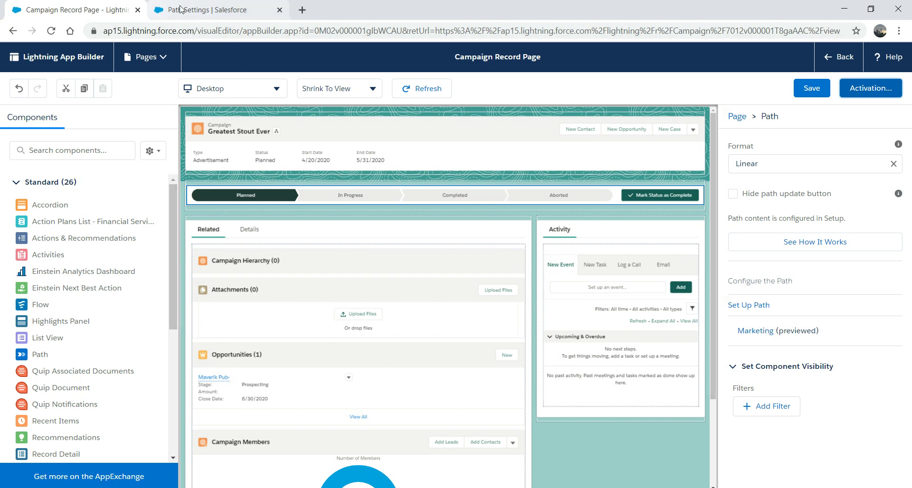
Go back to Greatest Stout Ever and view its Details below the new Planned-to-Aborted path.
click(835, 57)
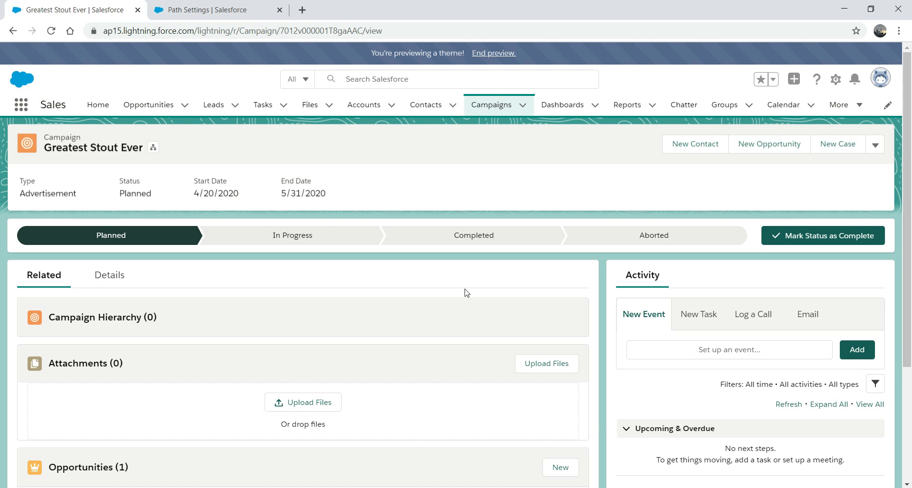
click(109, 275)
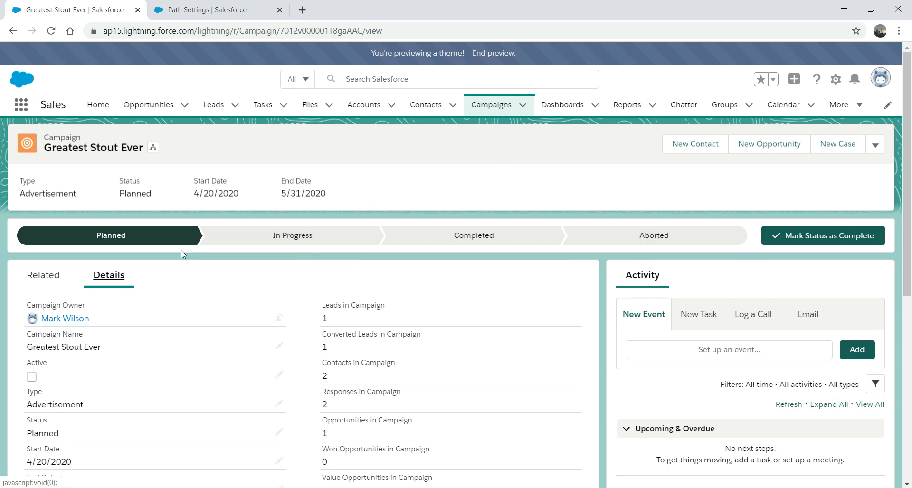
Check the campaign's related lists and hierarchy, then return to its Details fields.
click(43, 274)
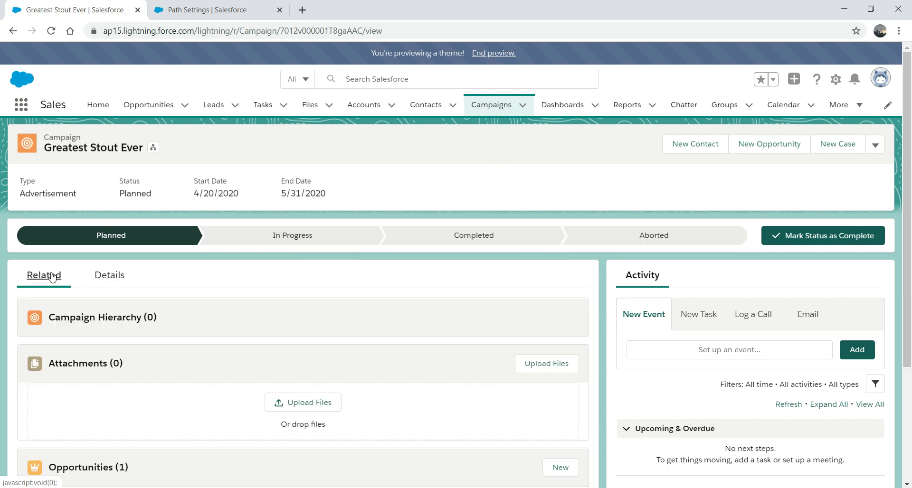
click(113, 317)
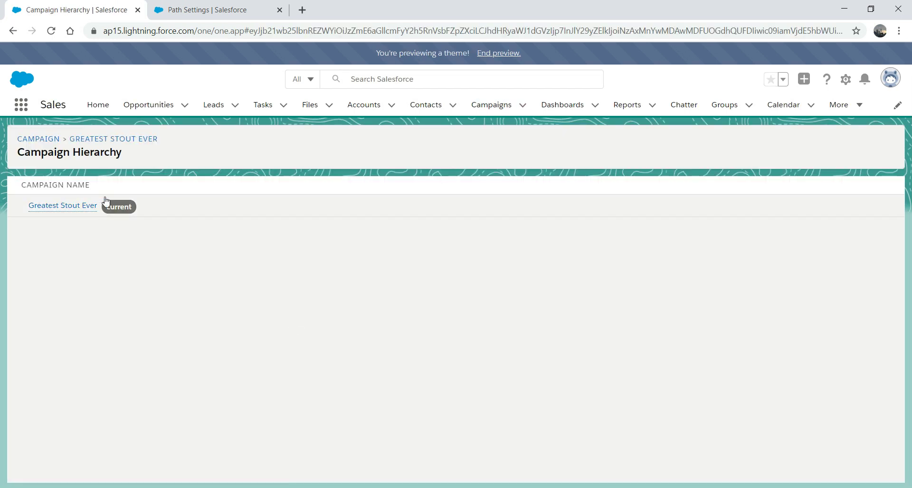
click(13, 32)
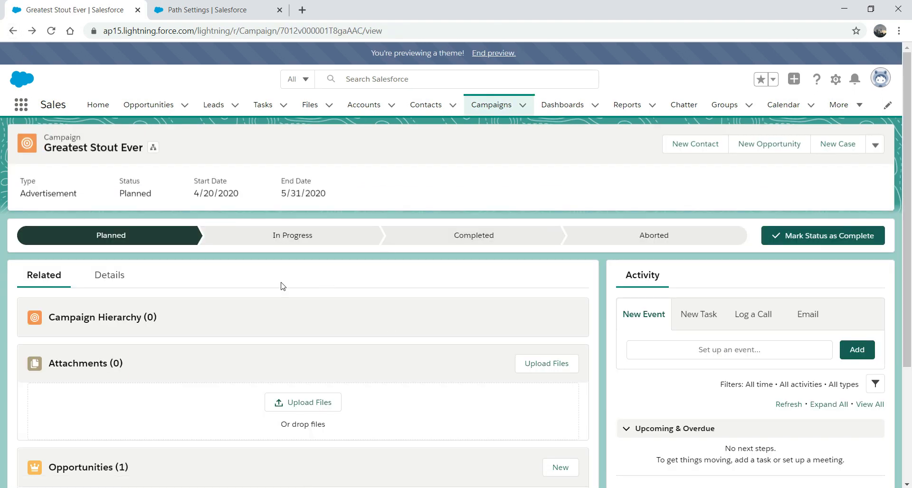
click(110, 281)
scroll(892, 303, down, 1)
scroll(893, 302, down, 3)
scroll(884, 331, down, 4)
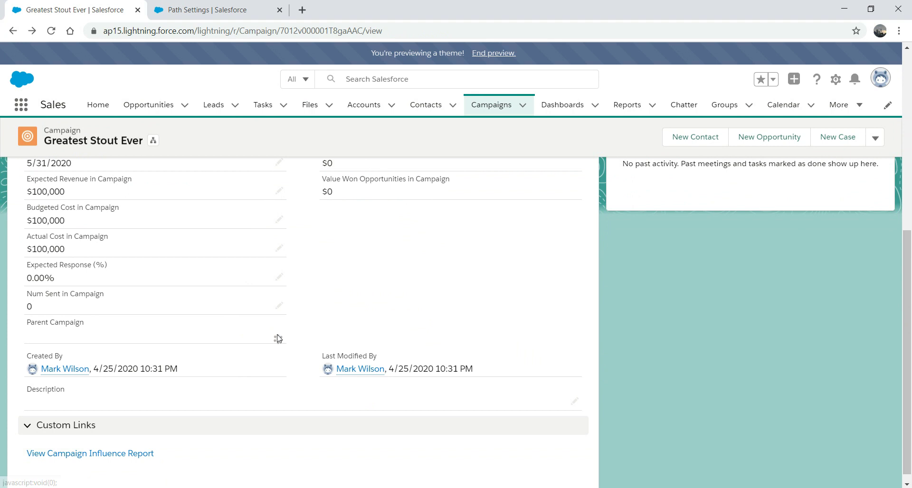
Try editing Parent Campaign, cancel New Campaign, and discard the edit to reach the Campaigns list.
click(279, 336)
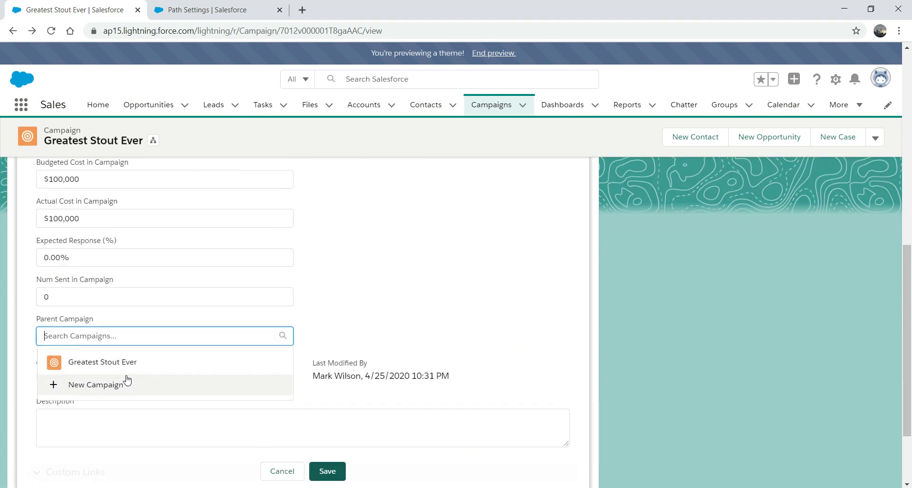
click(98, 384)
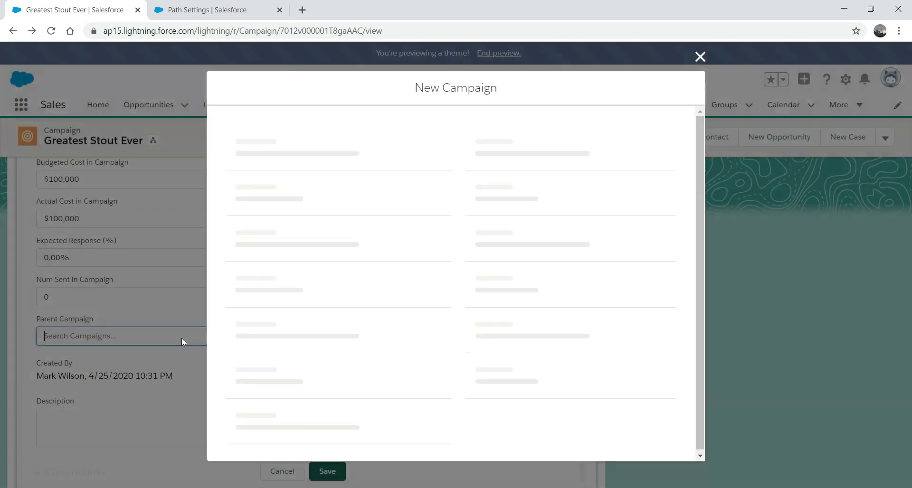
click(701, 57)
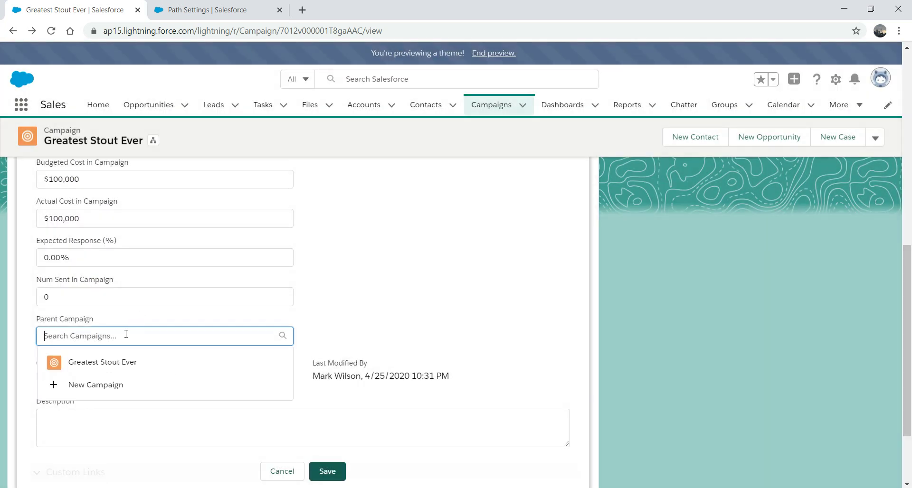
text(n)
click(167, 334)
key(BackSpace)
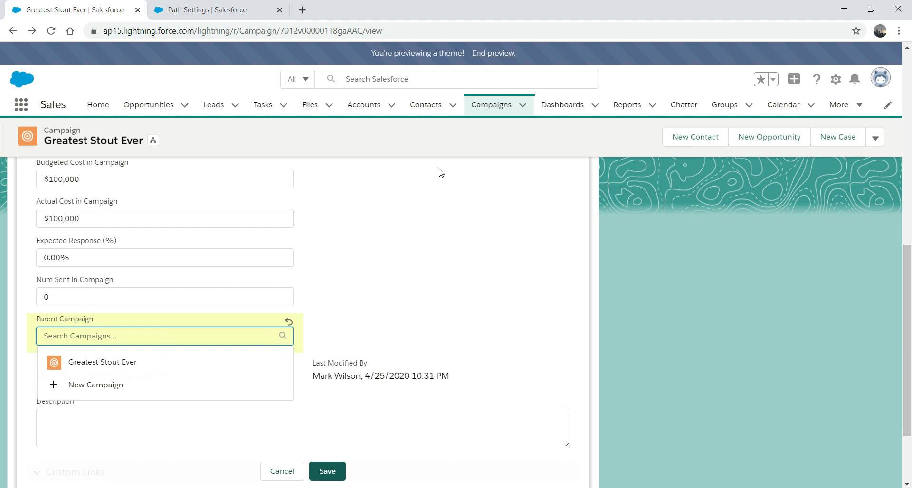
click(489, 105)
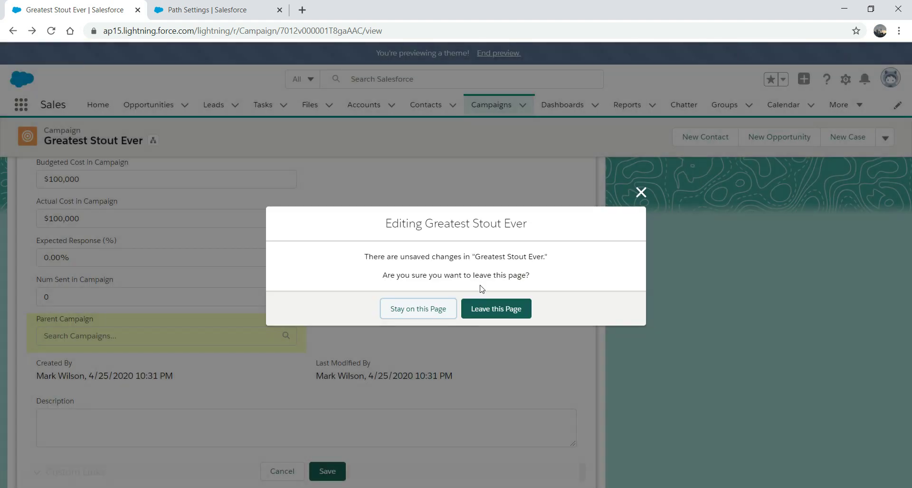
click(493, 309)
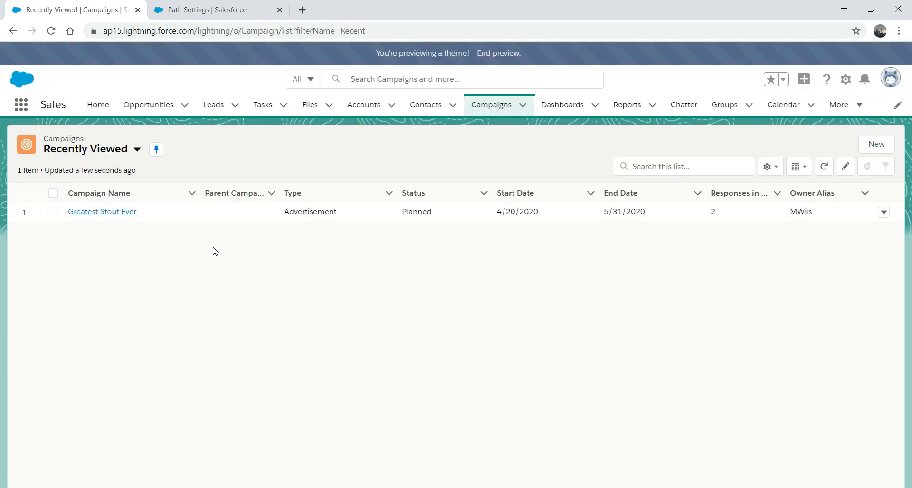
Open GC Product Webinar from All Active Campaigns and select its full name.
click(137, 149)
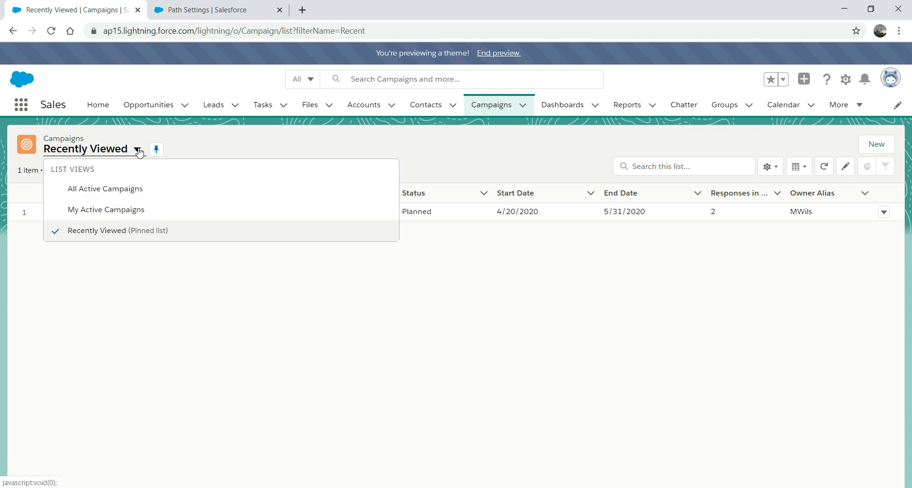
click(106, 189)
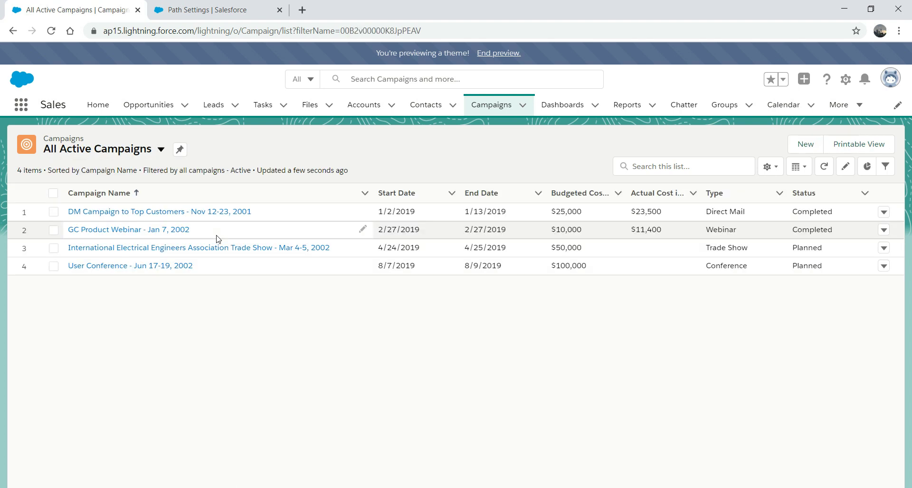
click(166, 233)
click(169, 231)
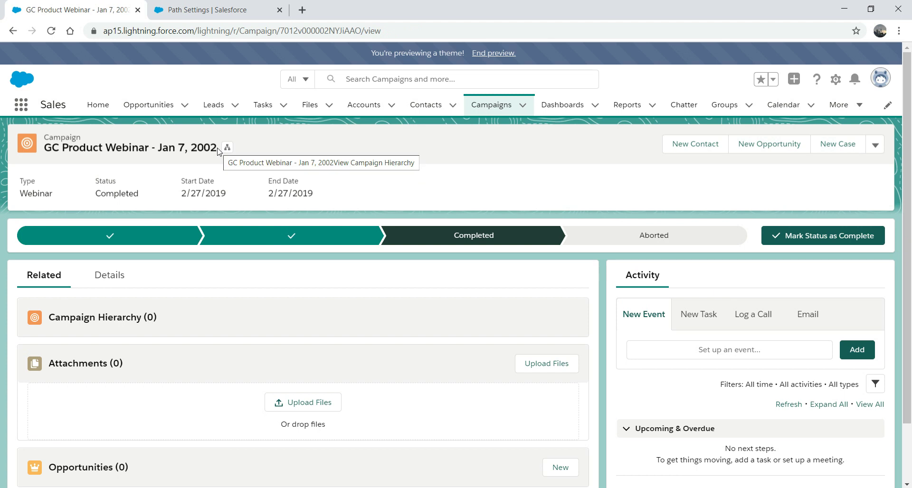
drag(218, 151, 55, 151)
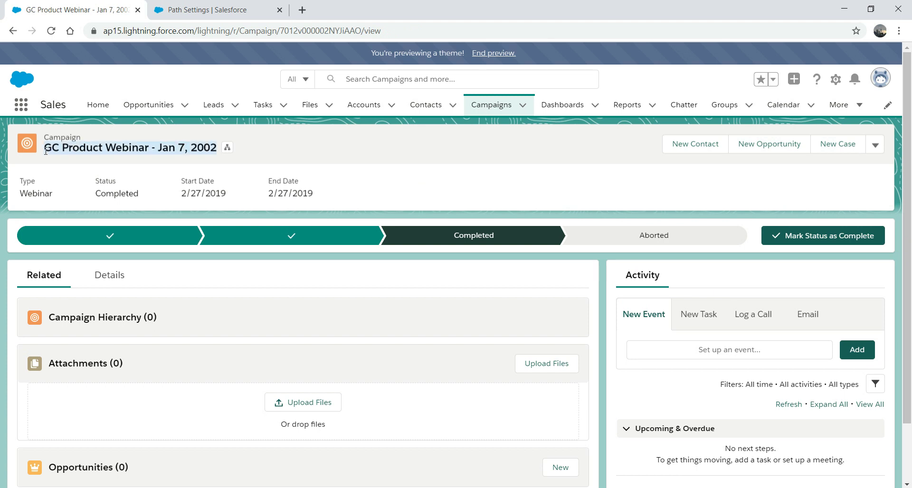
click(493, 104)
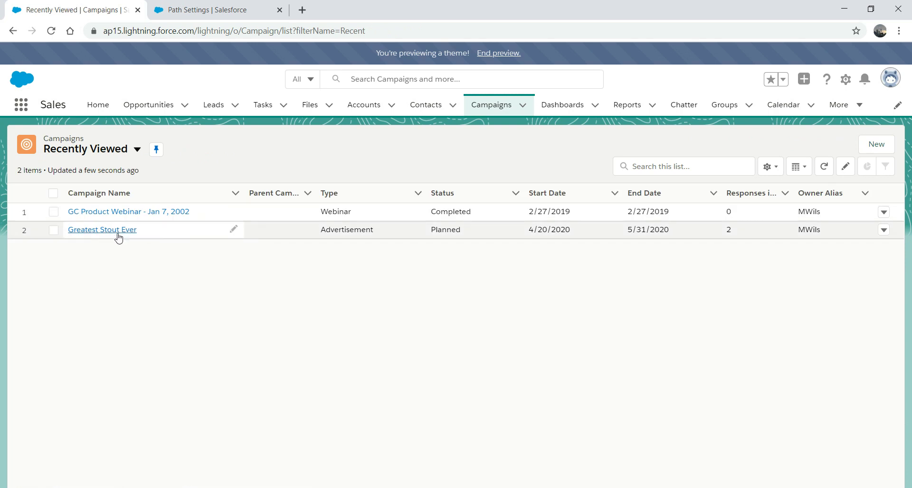
Open the Greatest Stout Ever campaign and show its Details fields.
click(113, 231)
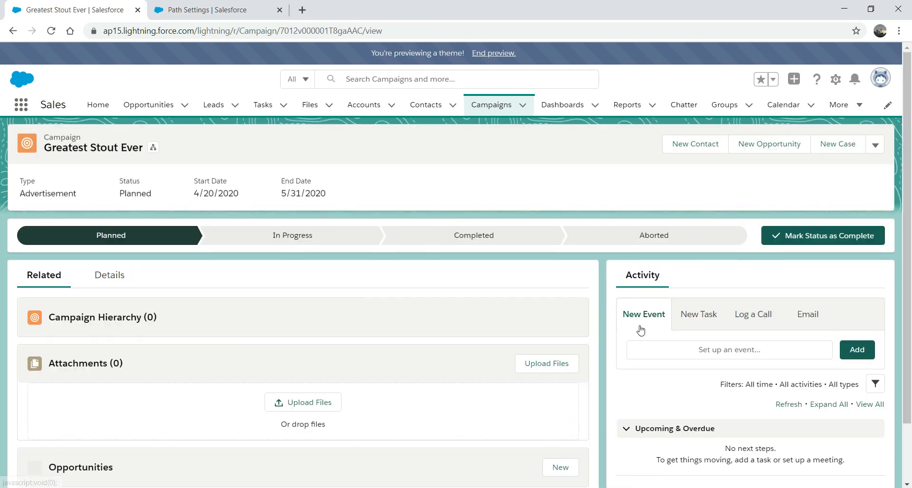
scroll(895, 346, down, 3)
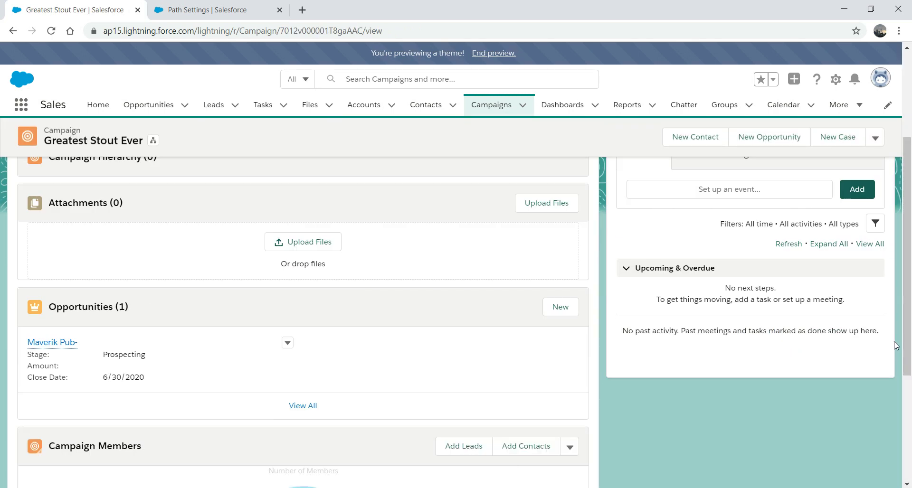
key(ctrl+a)
scroll(907, 282, up, 3)
click(113, 250)
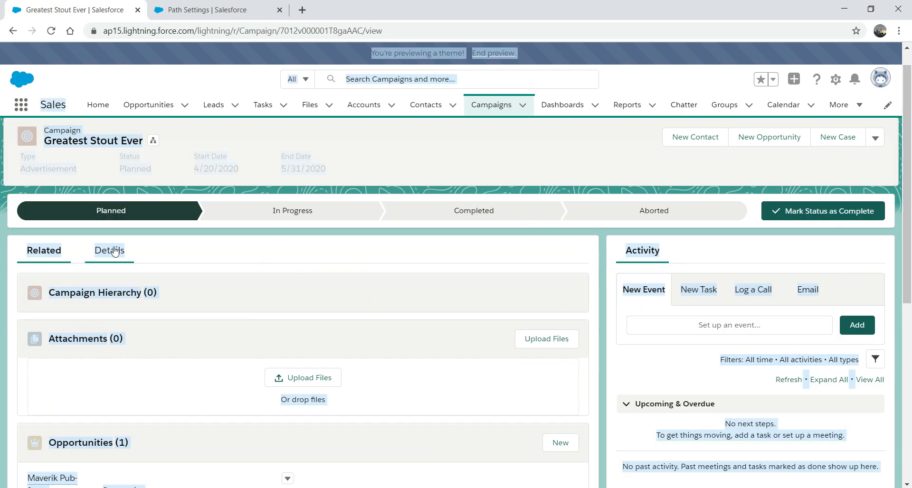
click(610, 338)
scroll(883, 266, down, 5)
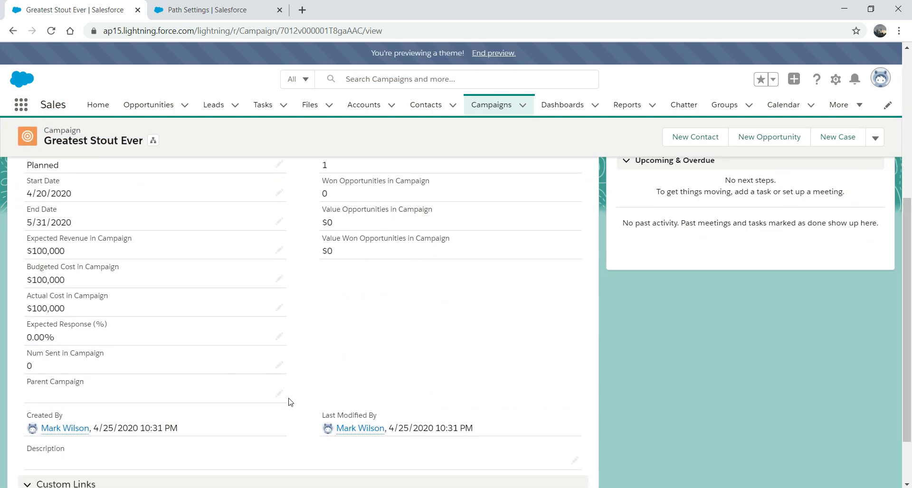
Set Parent Campaign to GC Product Webinar - Jan 7, 2002 and save.
click(279, 394)
text(GC Product Webinar - Jan 7, 2002)
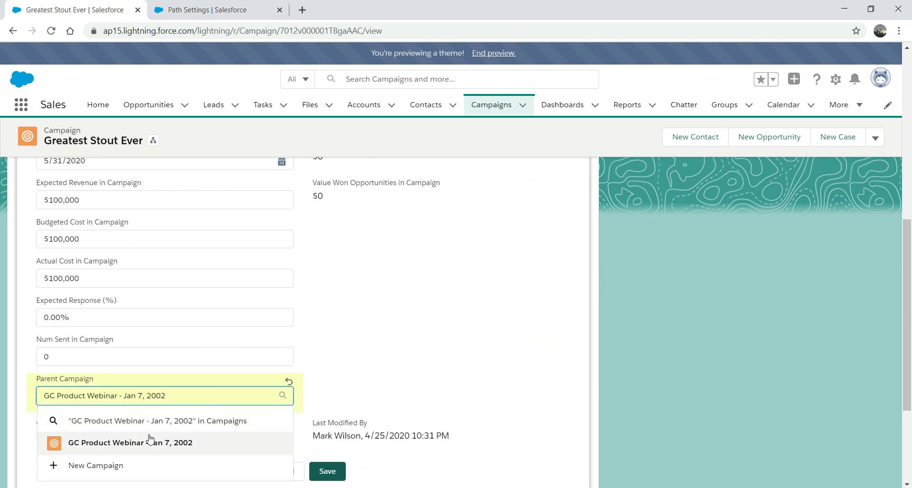
click(142, 443)
click(326, 472)
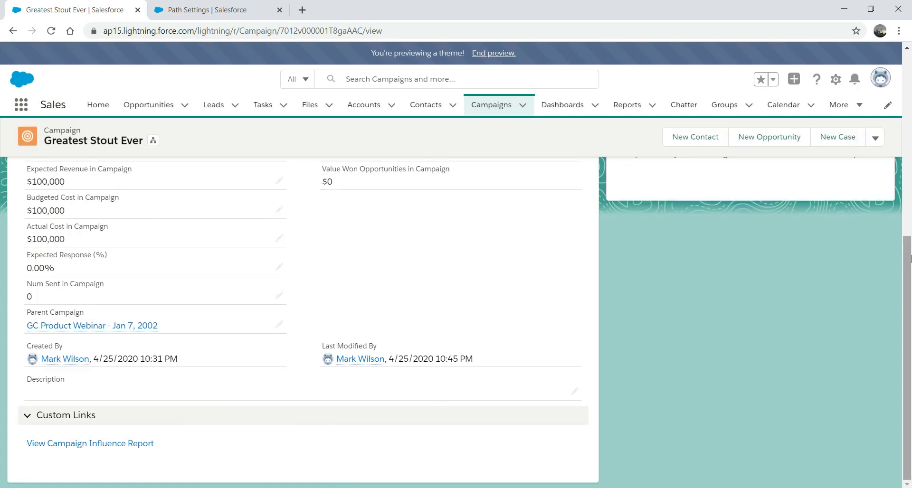
scroll(580, 108, up, 4)
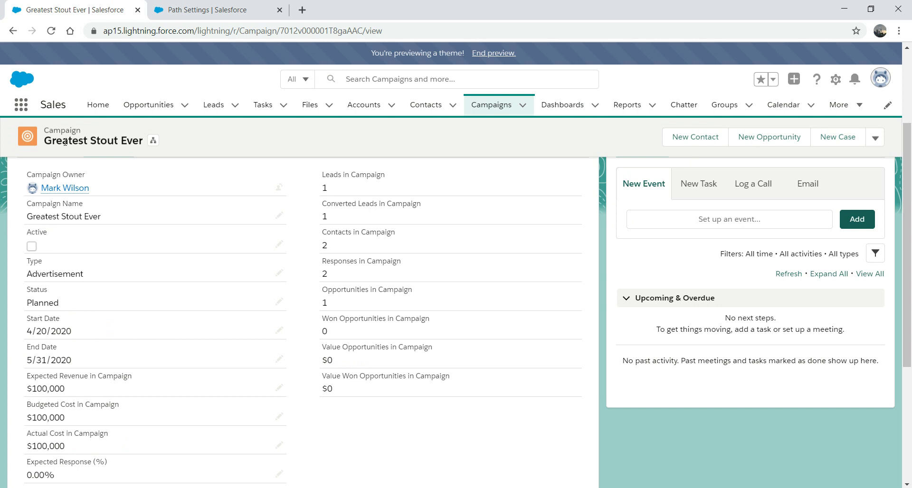
scroll(484, 283, up, 3)
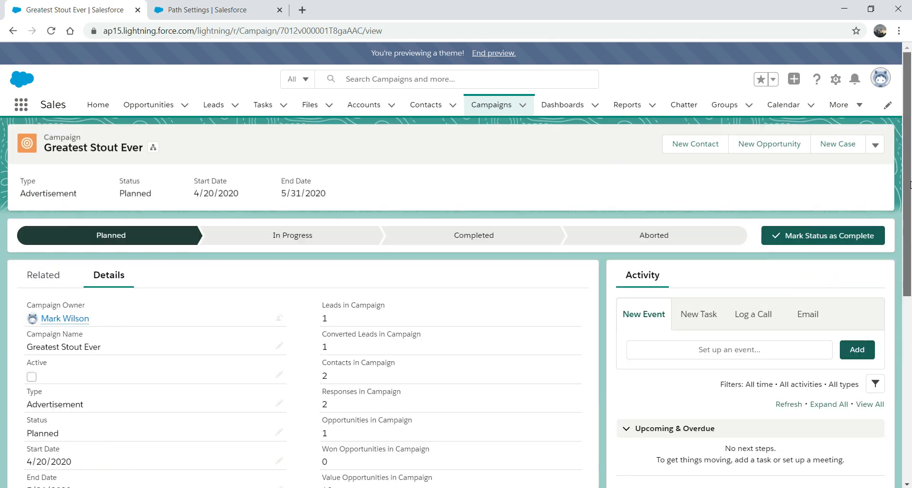
Open the GC Product Webinar - Jan 7, 2002 campaign from the Campaigns list.
click(60, 280)
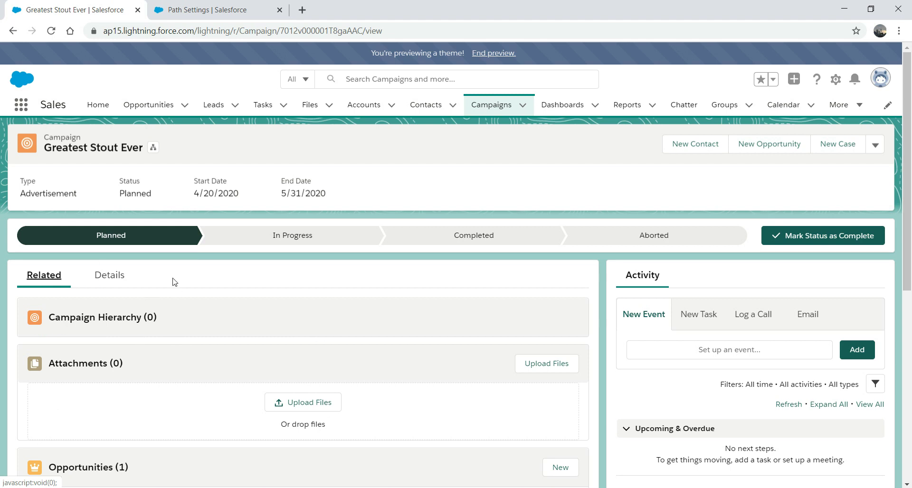
click(490, 111)
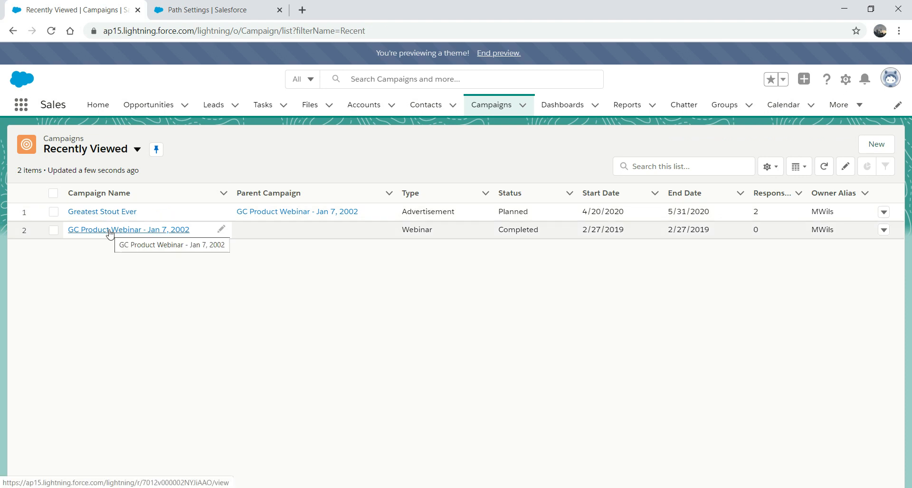
click(107, 230)
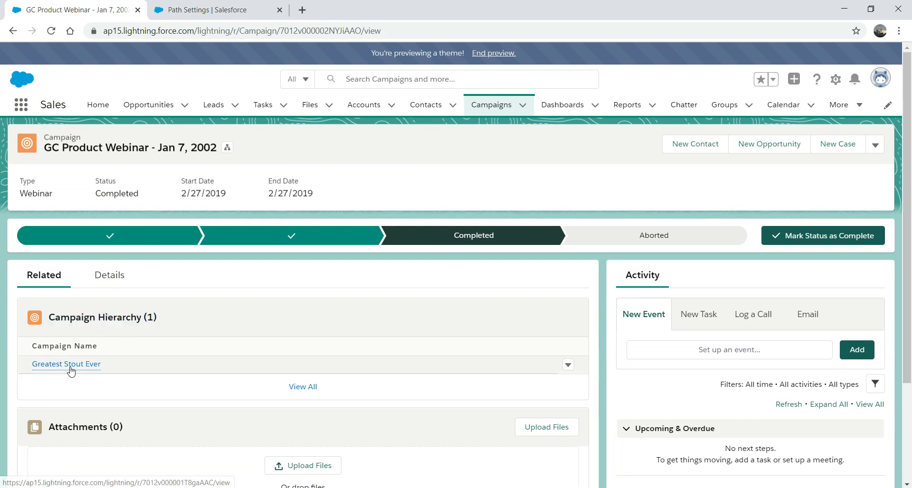
View the full Campaign Hierarchy with Greatest Stout Ever under GC Product Webinar - Jan 7, 2002.
click(97, 323)
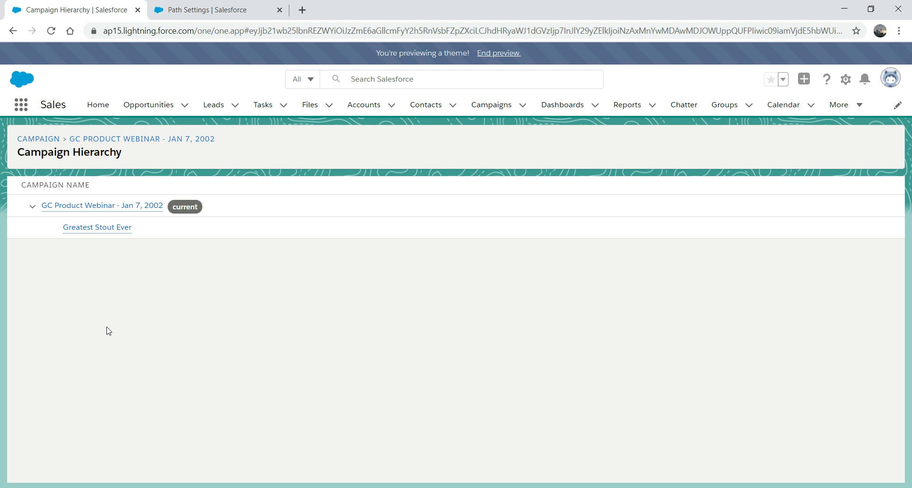
mouse_move(110, 237)
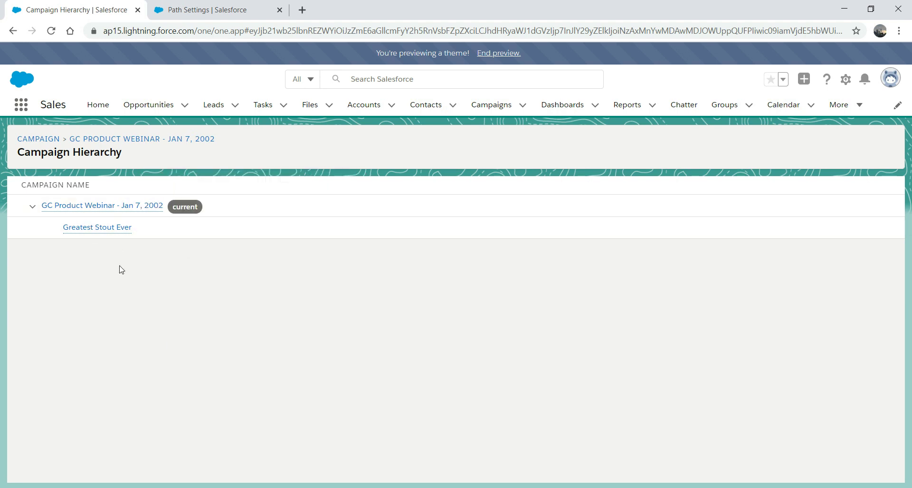